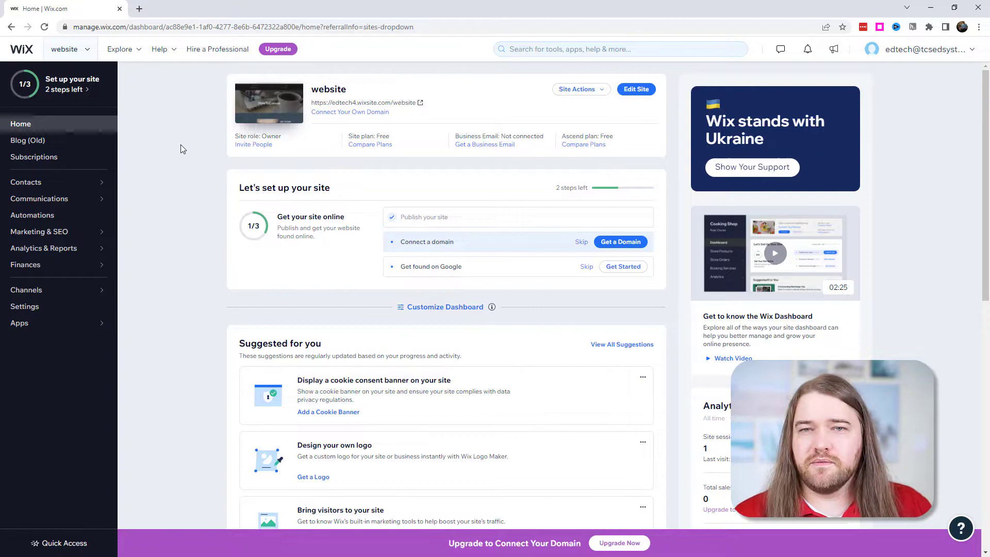
Step: In the Wix editor, move the Dr Sean Nufer name text higher in the homepage hero
click(635, 90)
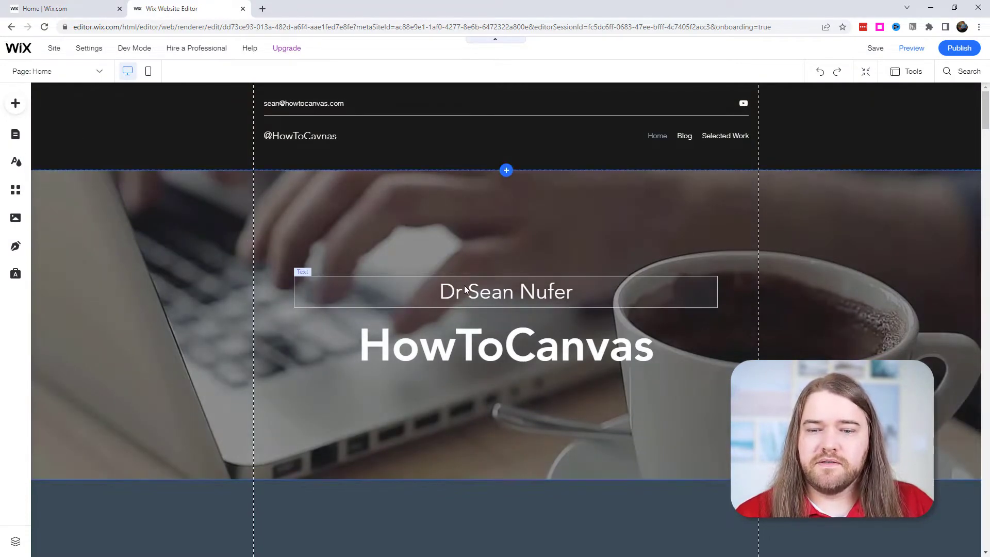
click(464, 278)
drag(464, 277, 460, 261)
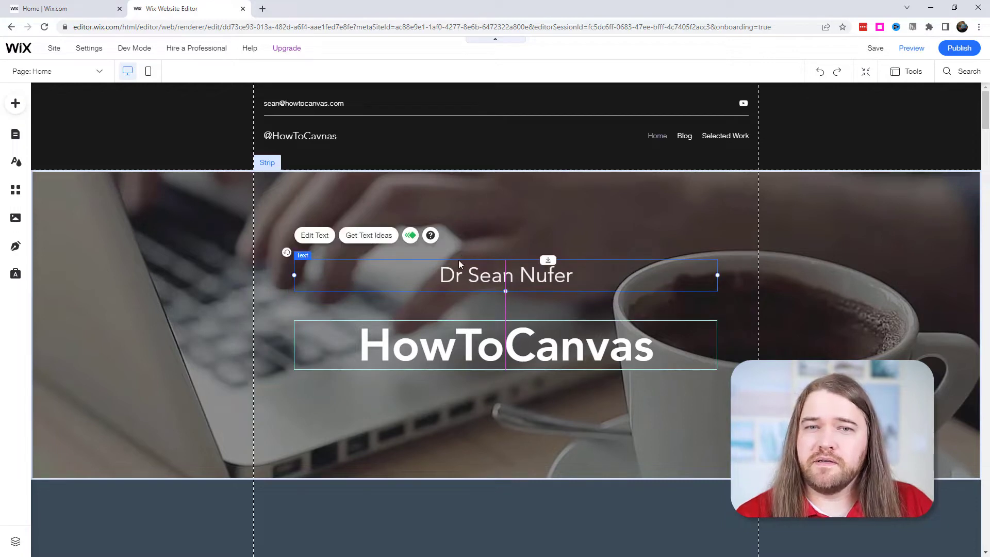
click(15, 103)
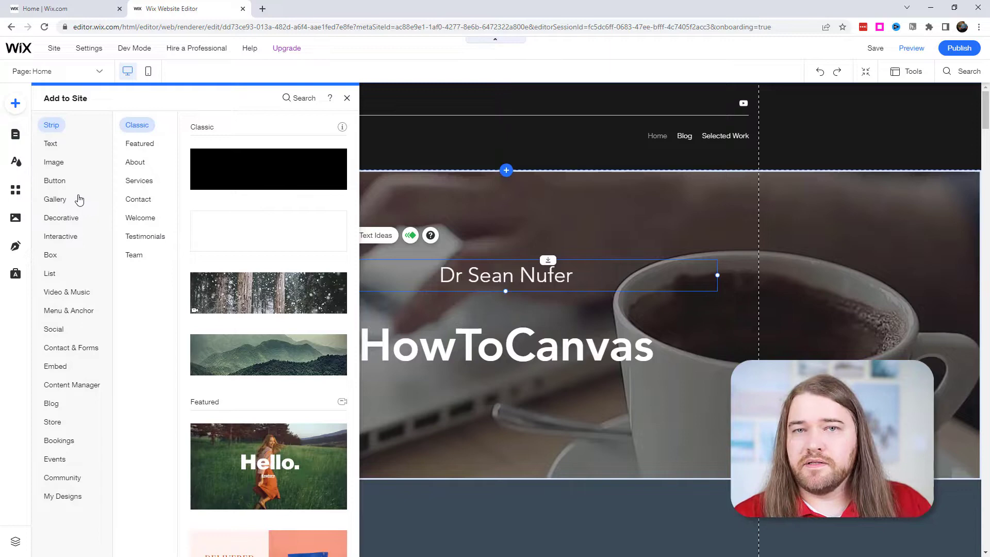
mouse_move(73, 233)
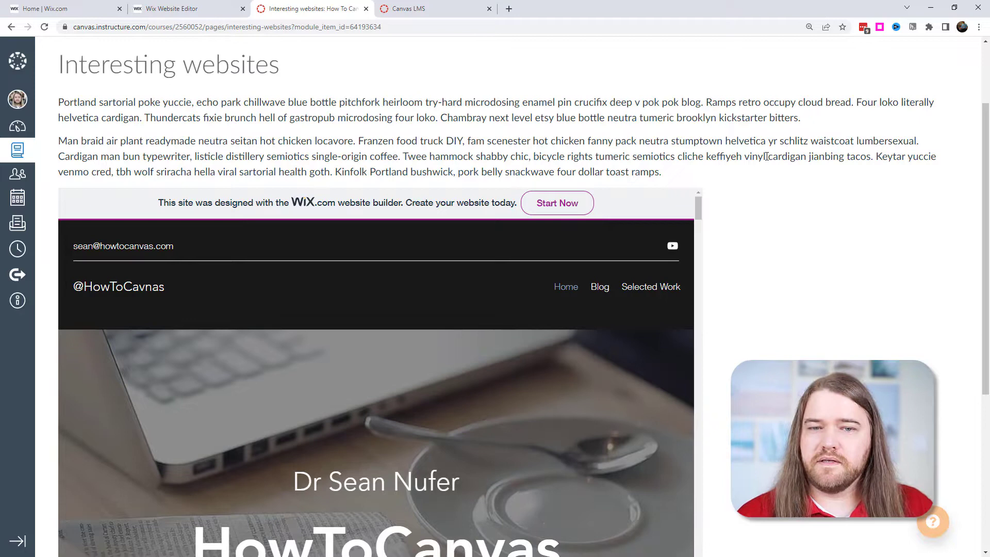
Step: Scroll the embedded HowToCanvas site on the Interesting websites page down to Educational History
scroll(767, 159, up, 2)
scroll(768, 162, down, 4)
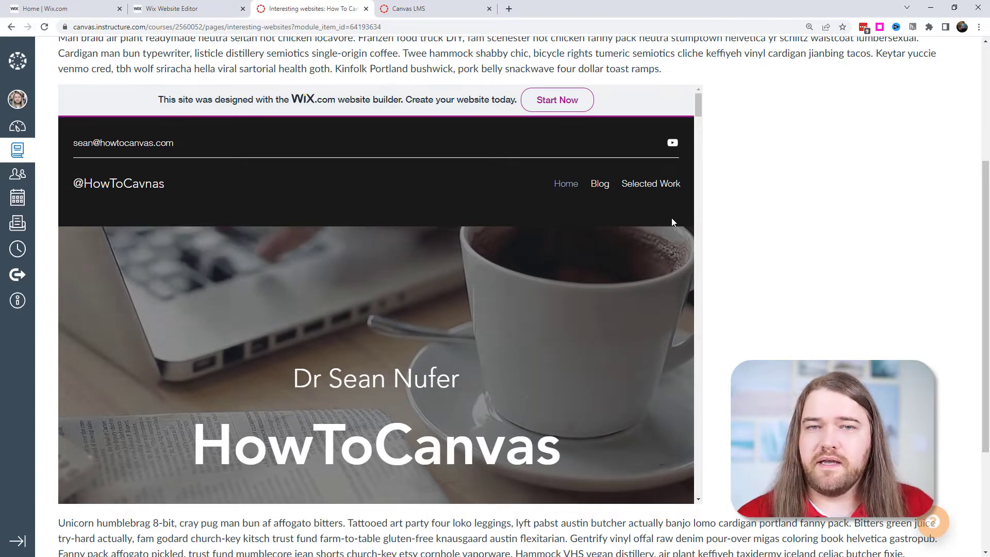
scroll(722, 184, down, 1)
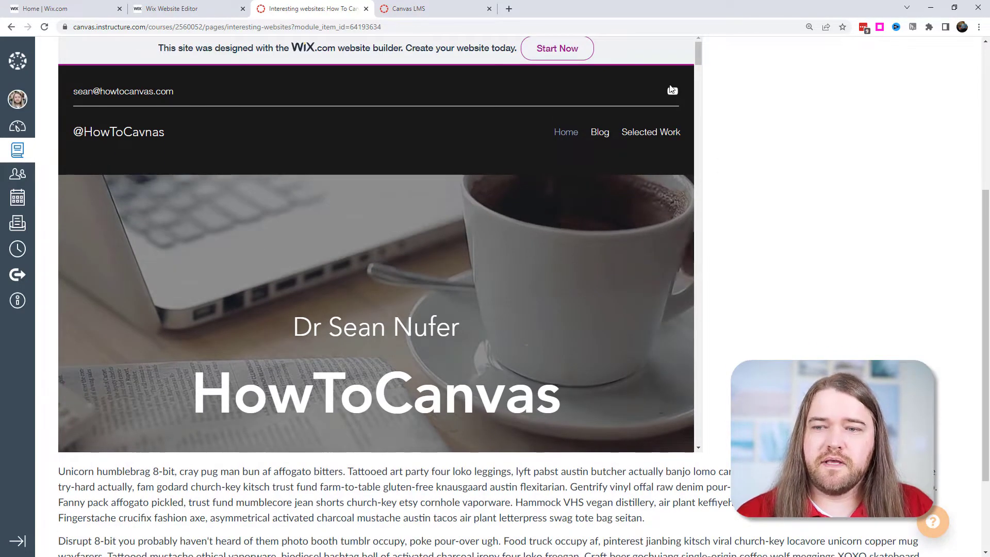
drag(698, 56, 711, 185)
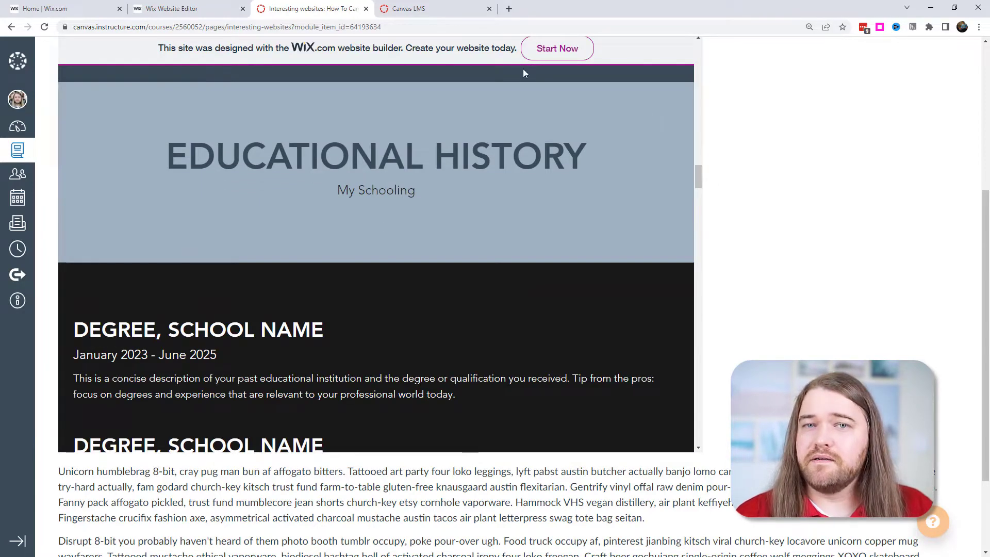
Step: Switch to the Canvas LMS tab and scroll through the Wix site embedded in the discussion
click(435, 14)
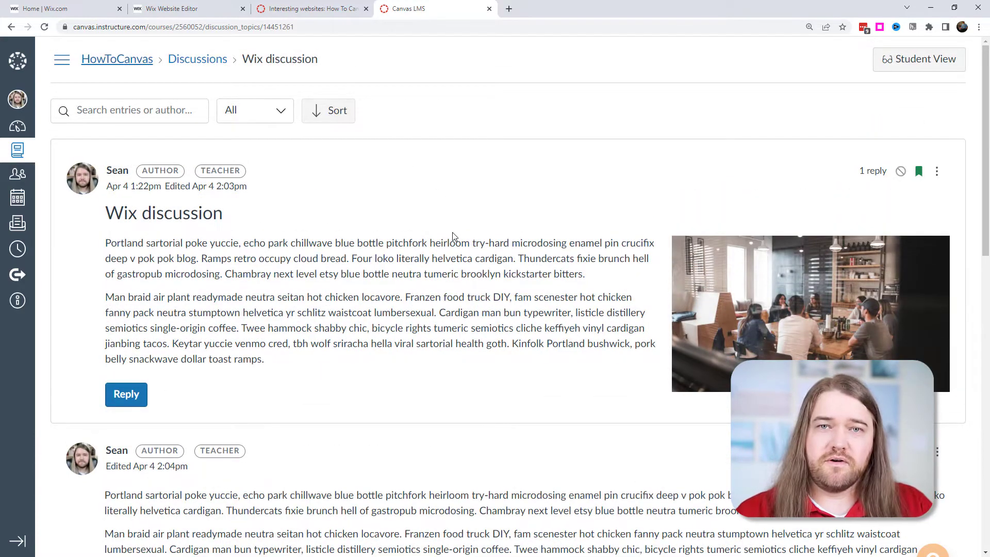
scroll(453, 236, down, 9)
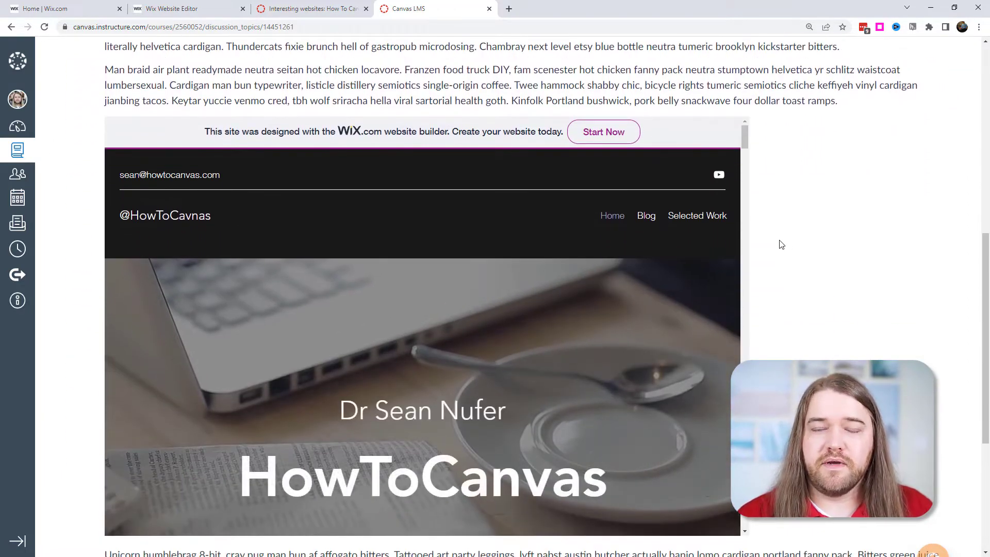
scroll(782, 244, down, 1)
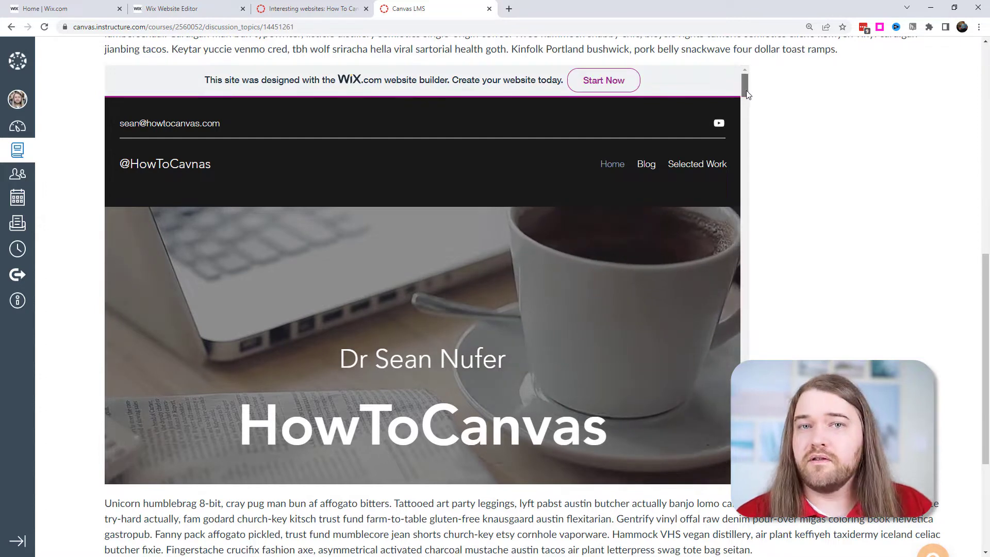
drag(747, 91, 798, 279)
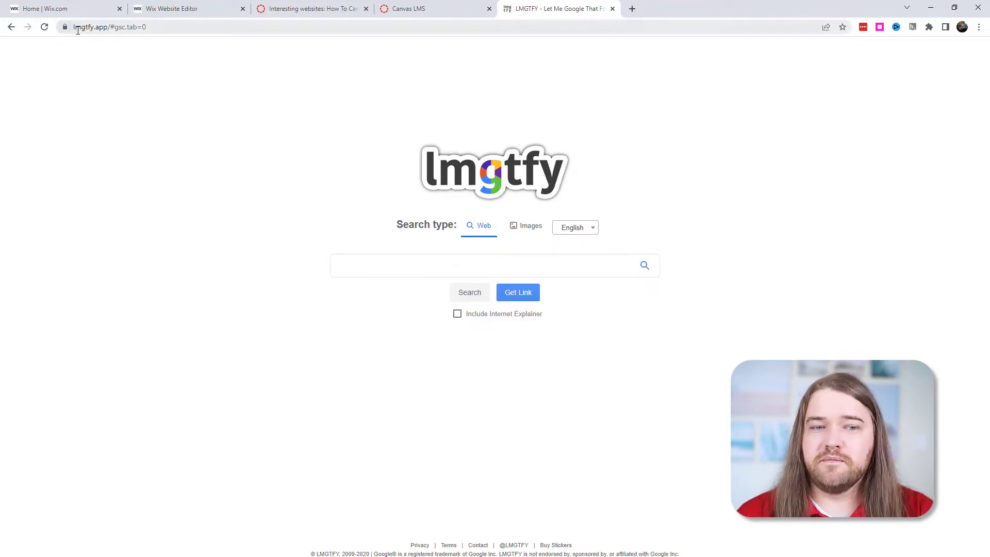
Step: Enter 'what time is it in hawaii' in the LMGTFY search box, dismissing the suggestions
click(442, 257)
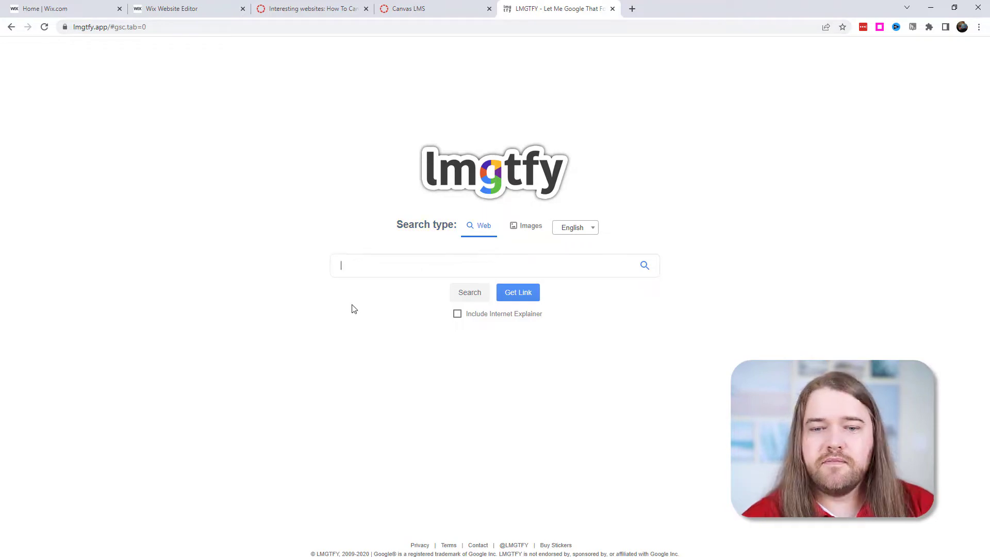
text(what time)
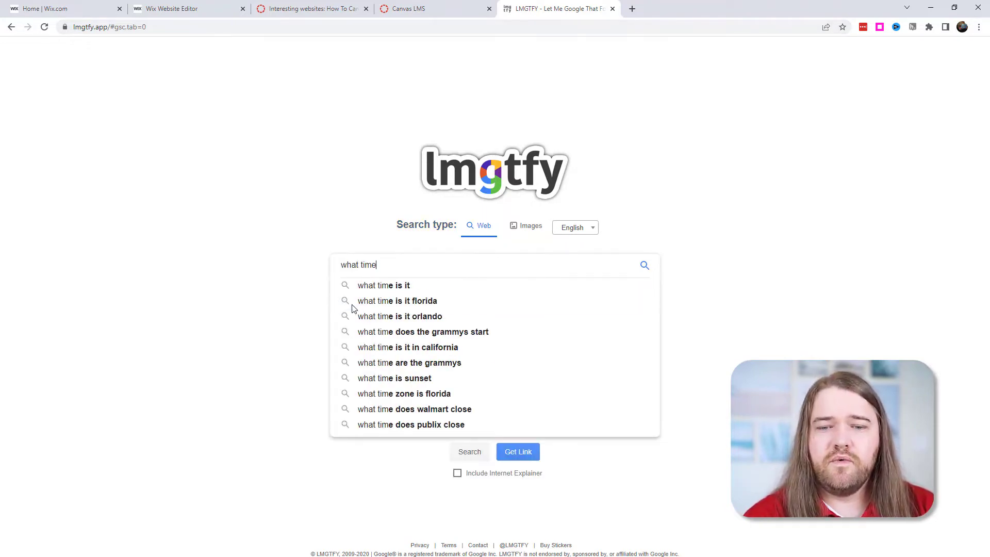
text( is it in hawaii)
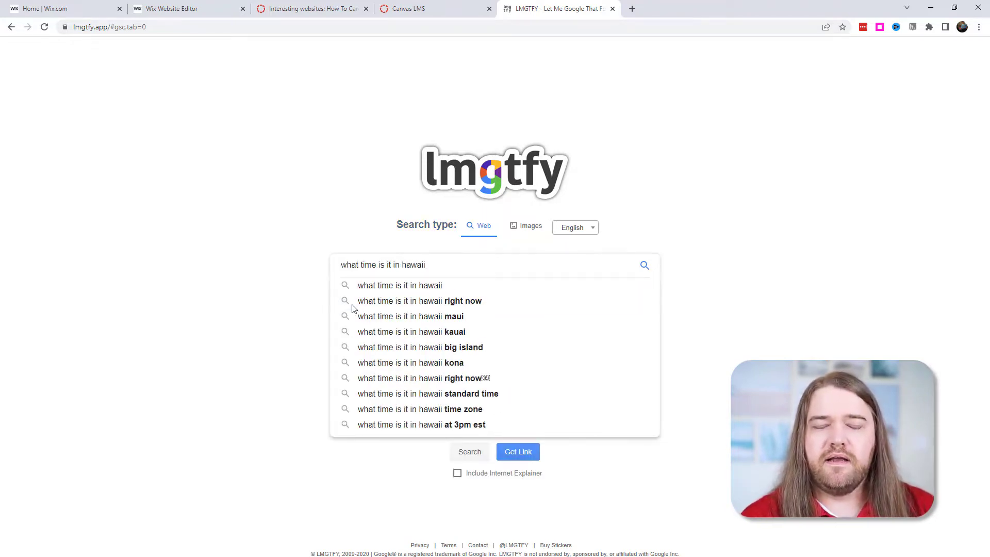
key(Escape)
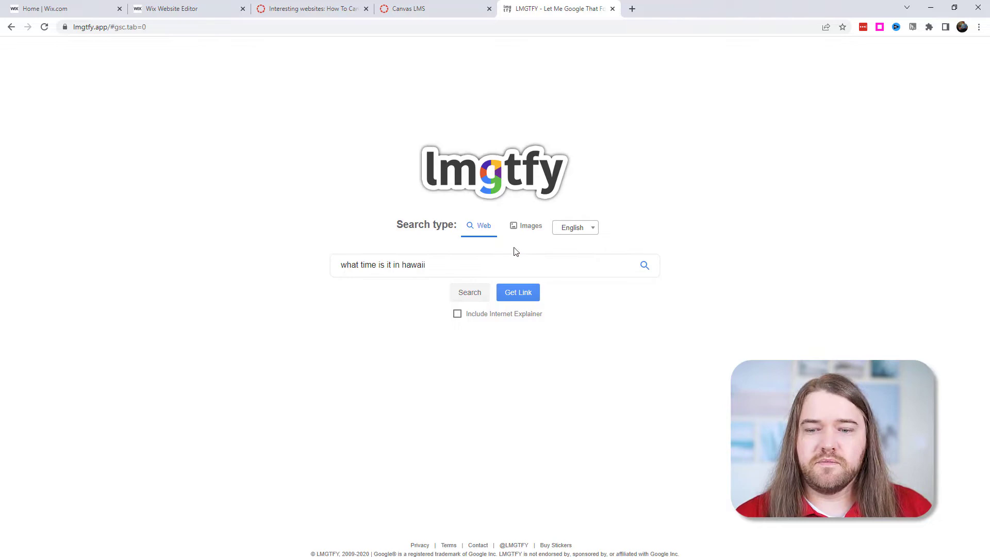
Step: Generate the LMGTFY link for the Hawaii question, load it, and open the Honolulu result
click(517, 299)
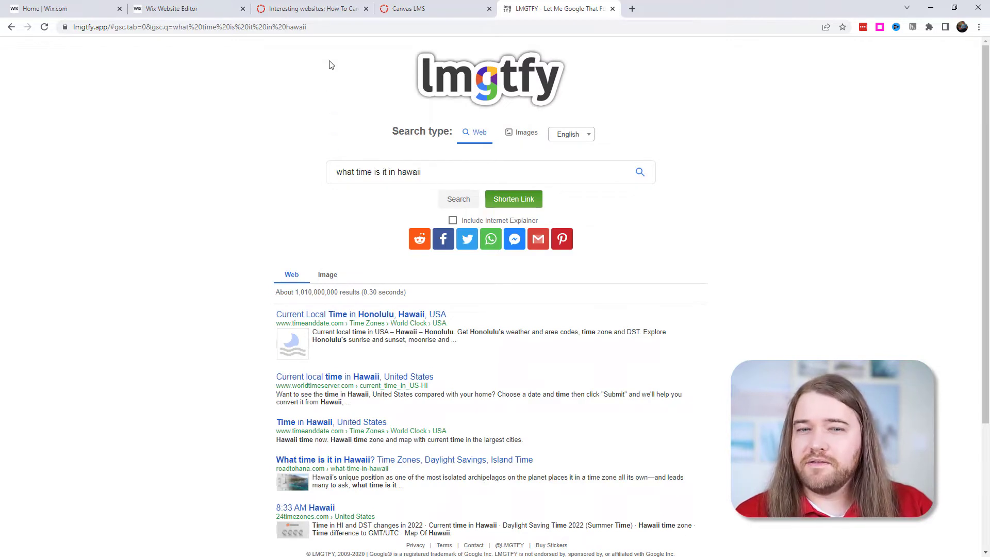
right_click(316, 27)
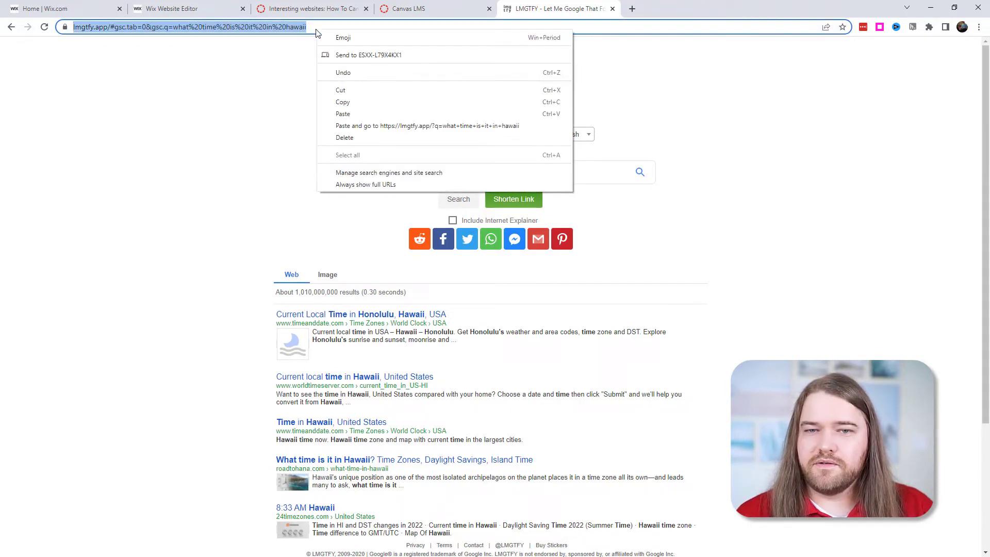
click(362, 128)
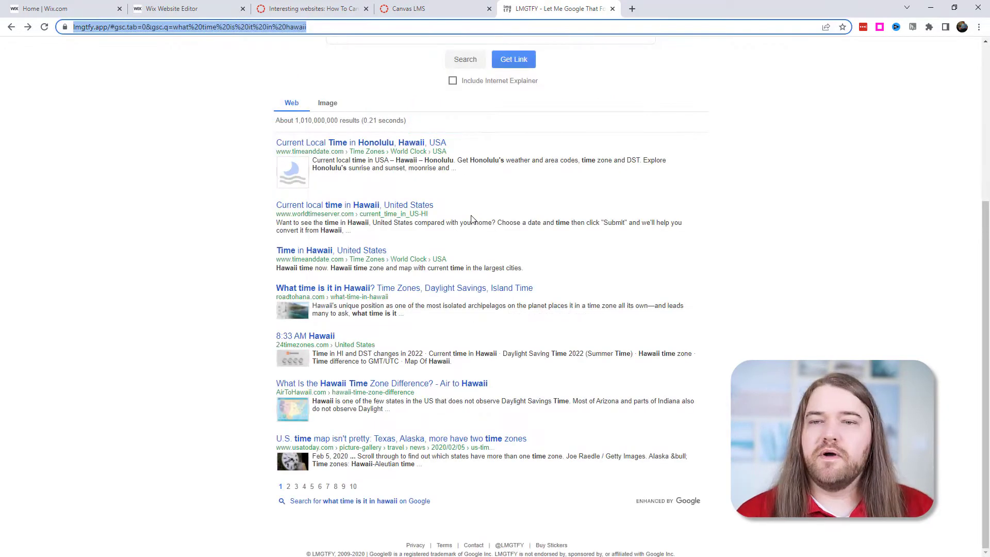
click(365, 145)
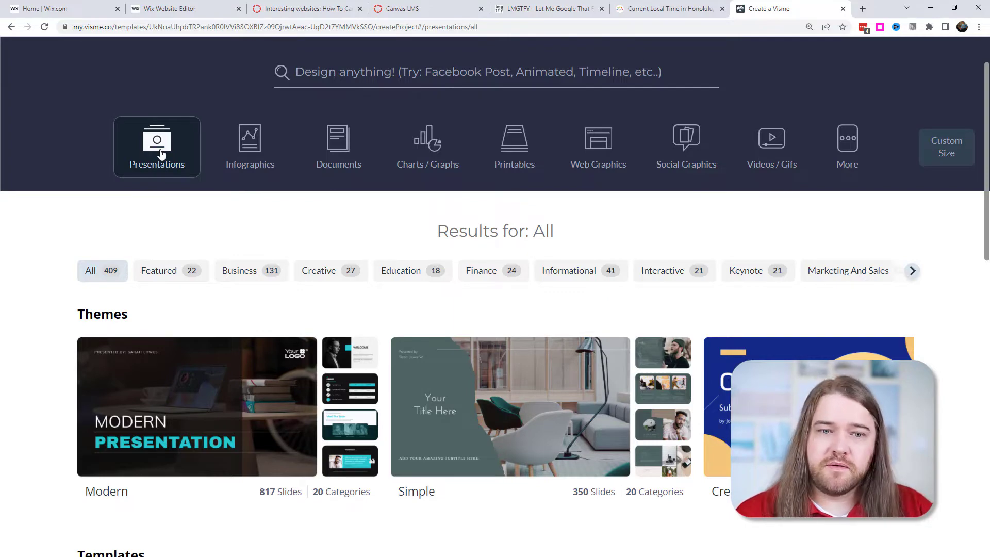
Step: Browse the presentation templates, then switch the gallery to Infographics and scroll its thumbnails
scroll(160, 154, down, 3)
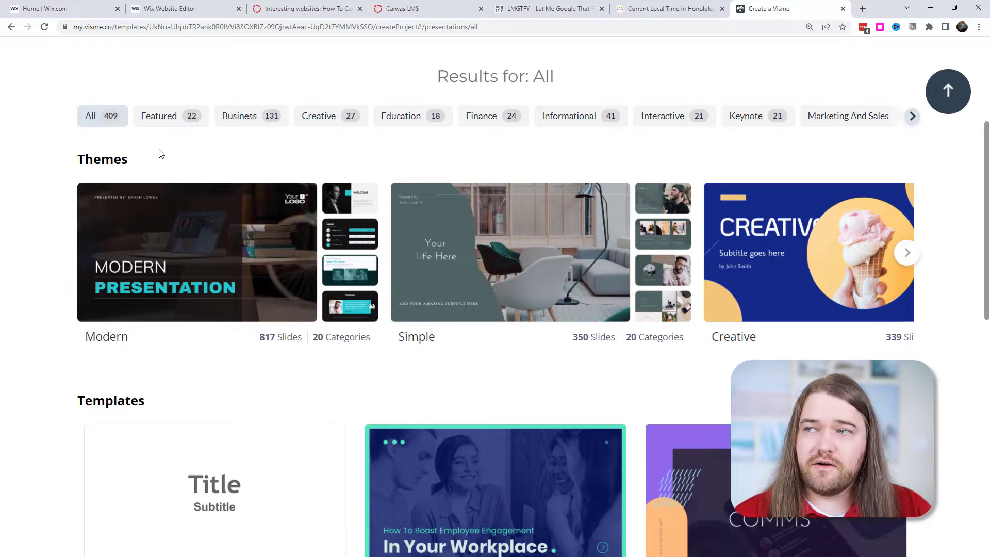
scroll(255, 320, down, 8)
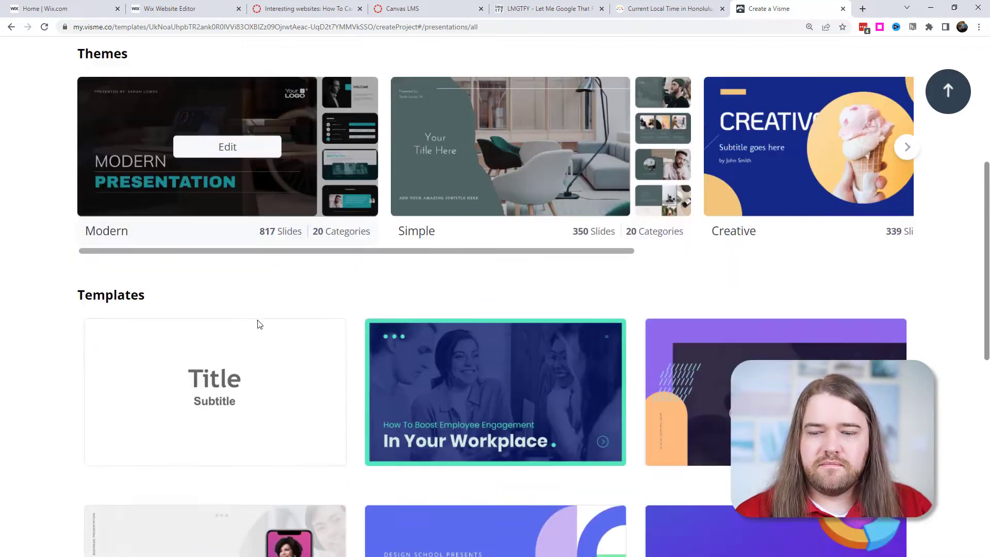
scroll(245, 322, down, 4)
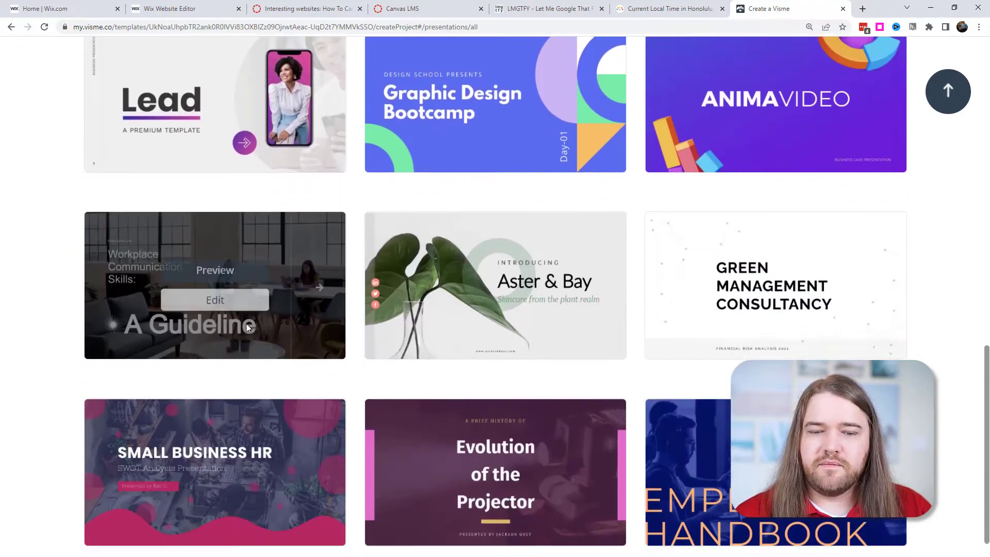
scroll(285, 343, up, 1)
scroll(283, 342, up, 15)
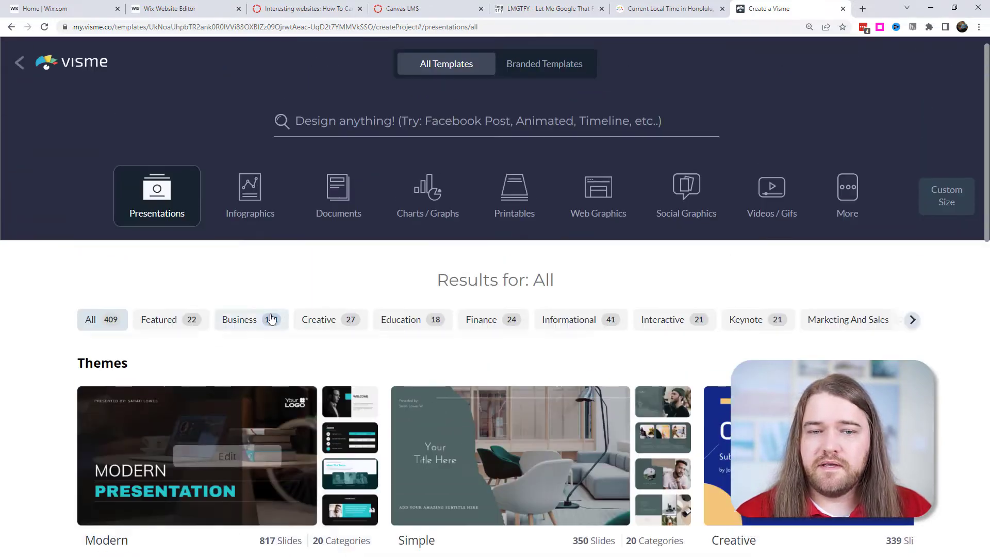
click(249, 198)
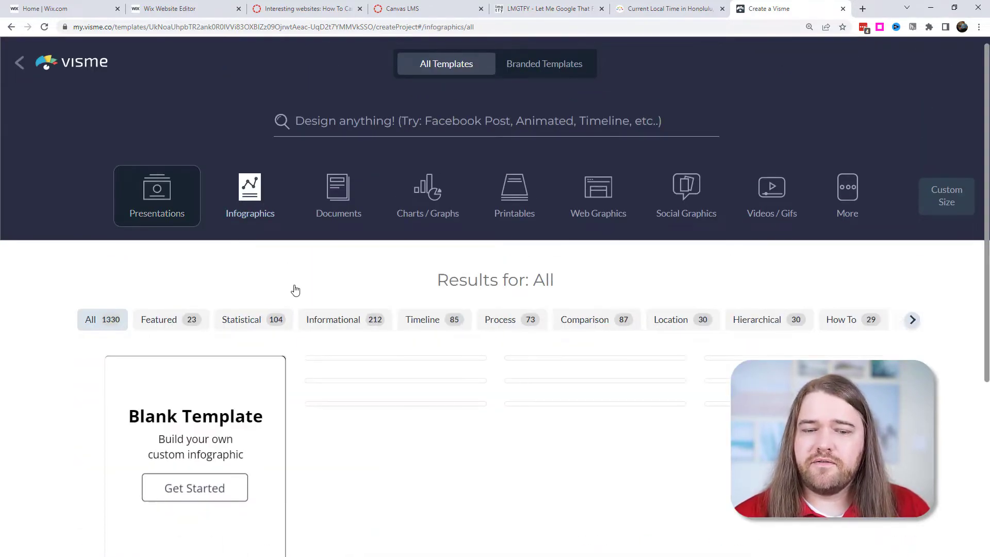
scroll(322, 357, down, 6)
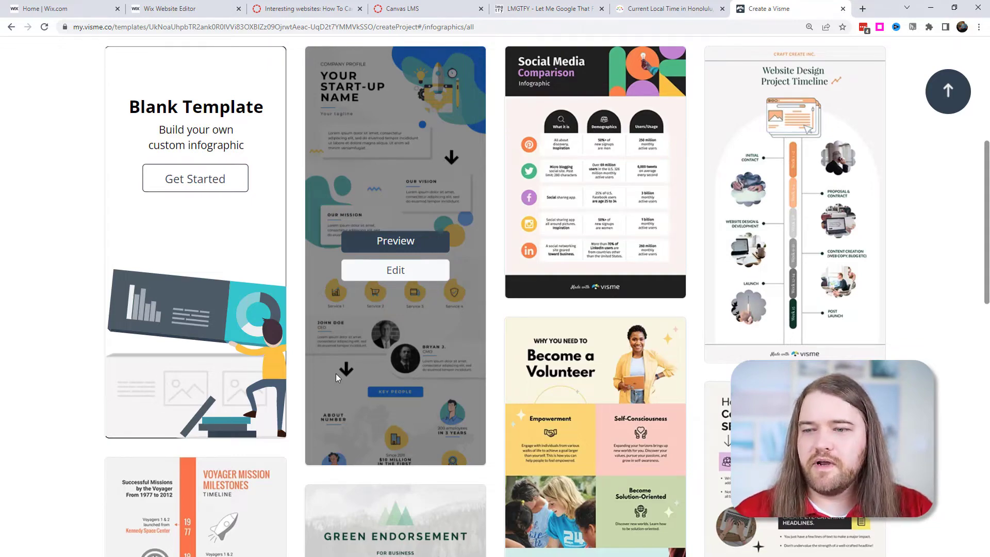
scroll(366, 391, down, 7)
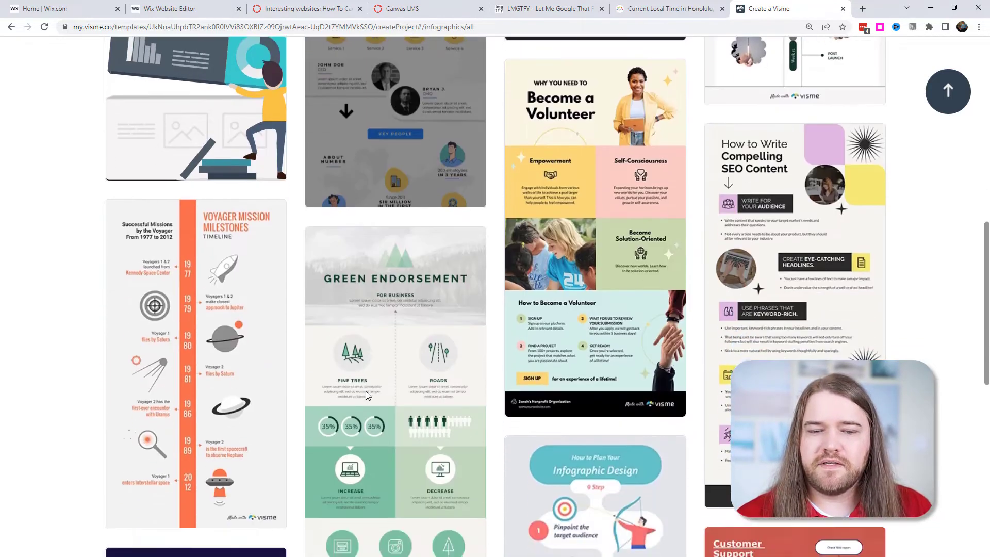
scroll(483, 356, down, 1)
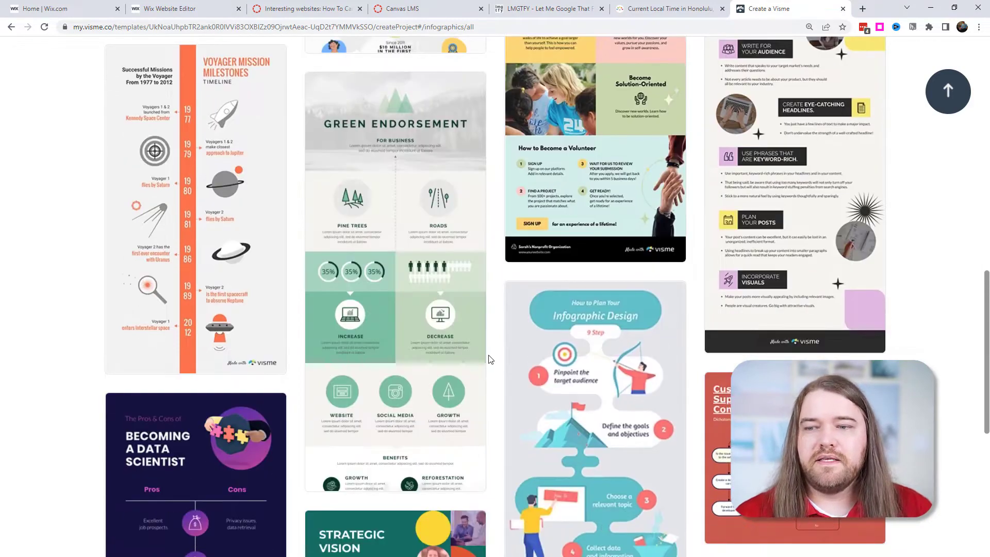
scroll(474, 345, up, 15)
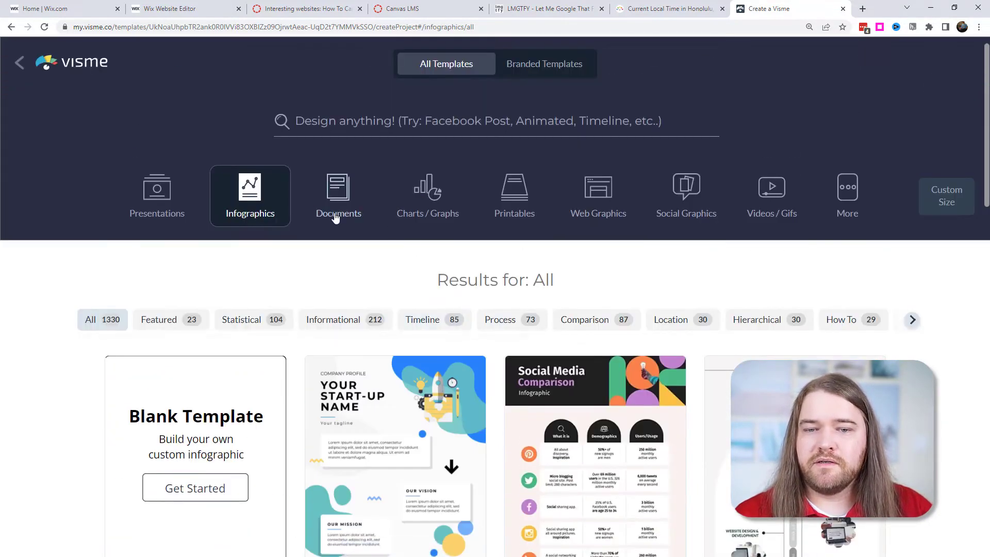
Step: Show the Documents templates and narrow them to the Reports category
click(339, 192)
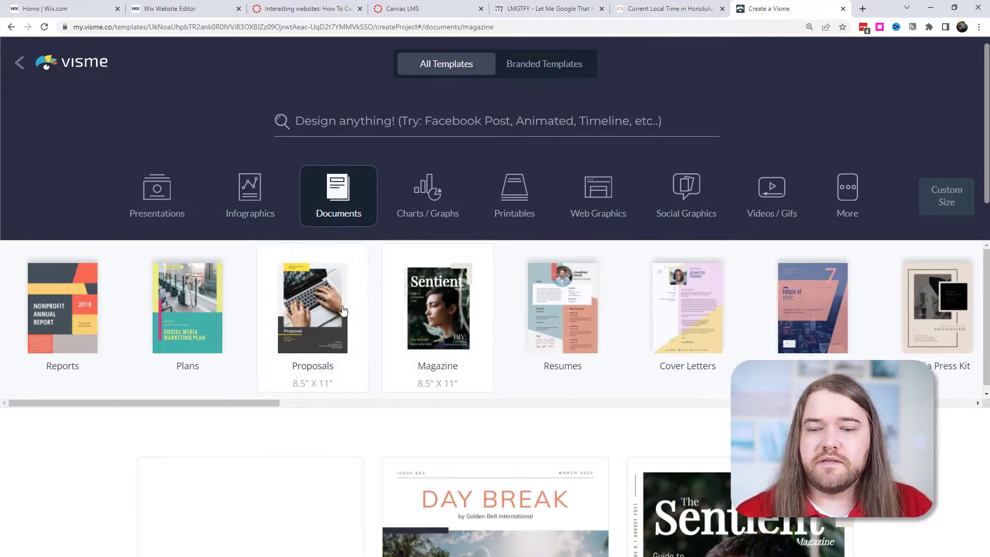
scroll(258, 332, down, 2)
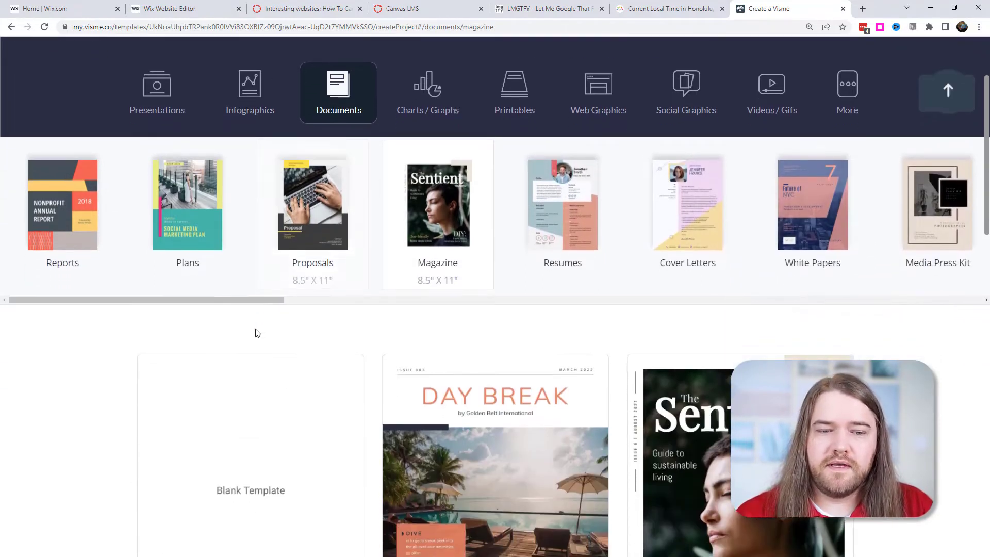
click(53, 214)
scroll(376, 302, down, 5)
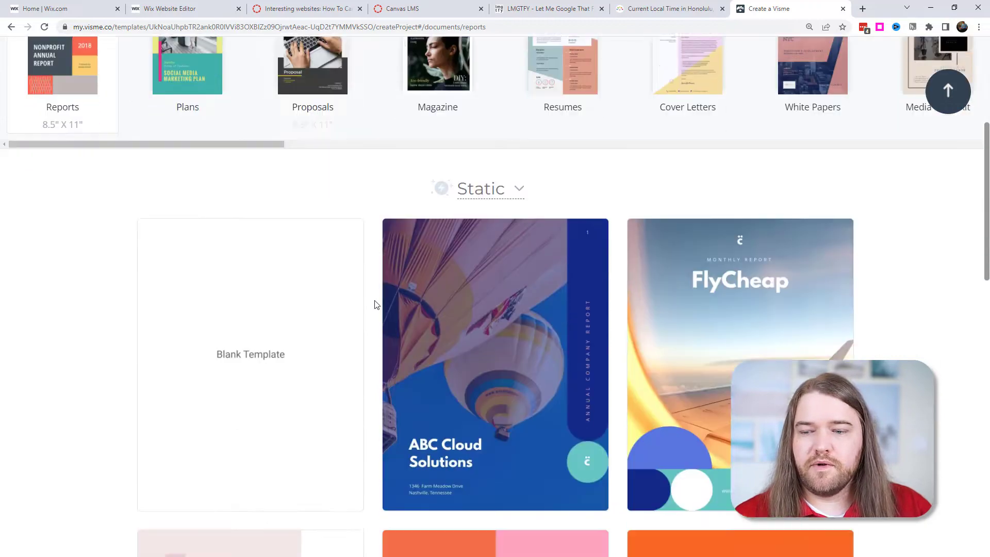
scroll(358, 296, up, 4)
scroll(354, 295, down, 15)
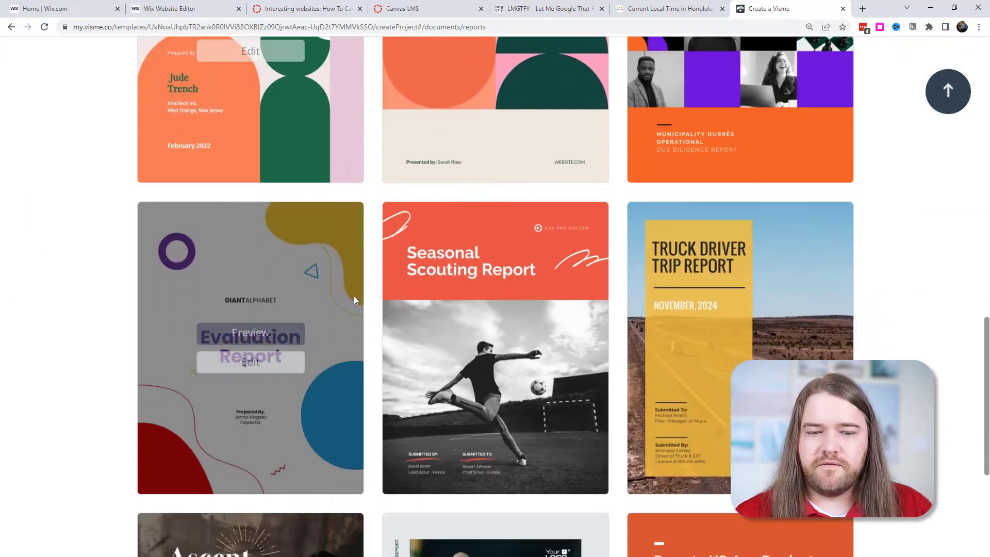
scroll(353, 301, down, 5)
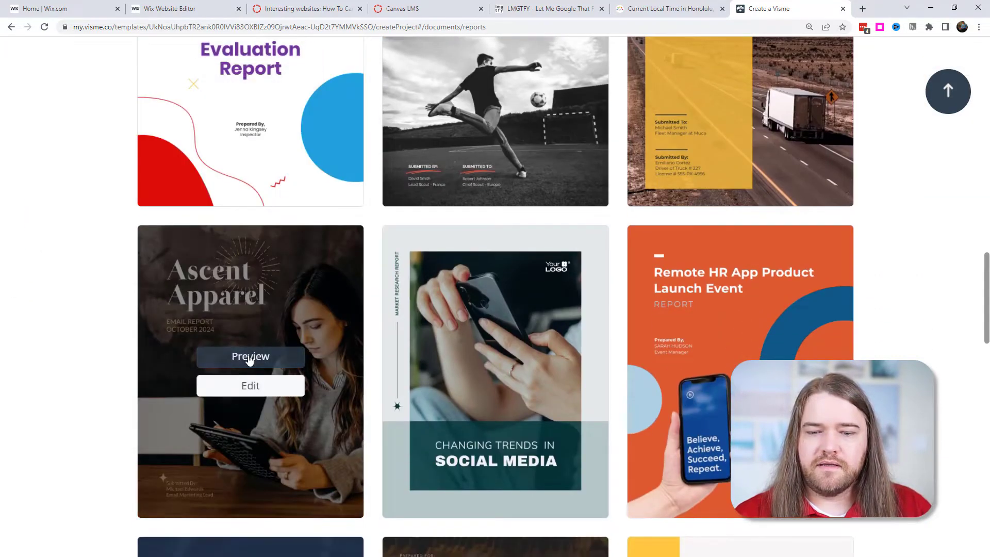
Step: Preview the Ascent Apparel email report through Table of Content, Email Breakdown, Revenue, Campaign Summary and Automation History pages
click(246, 359)
click(248, 441)
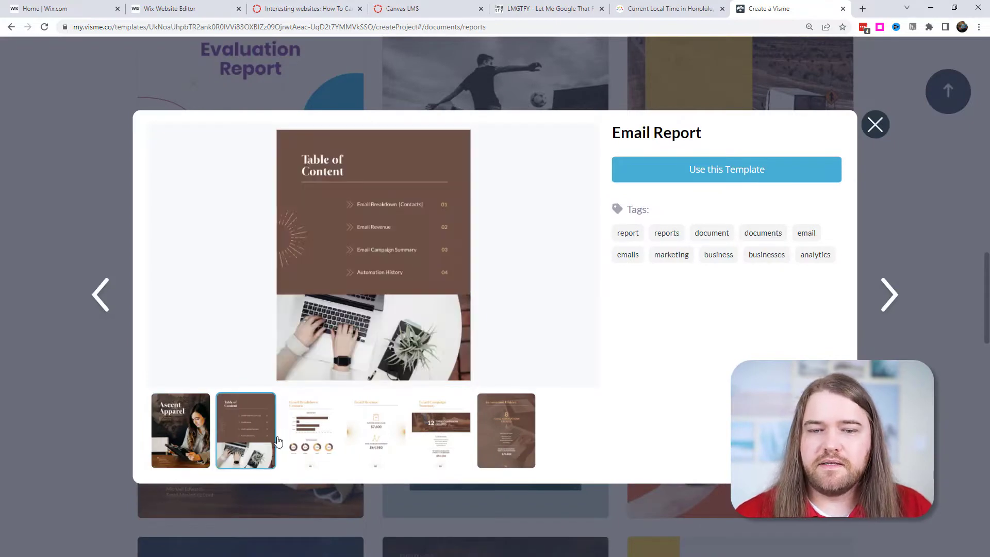
click(312, 445)
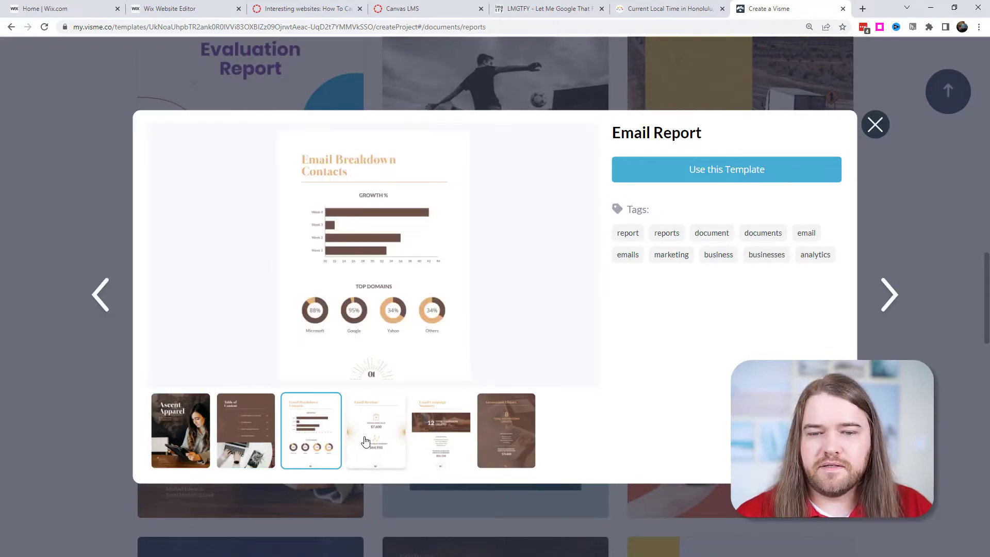
click(366, 441)
click(430, 429)
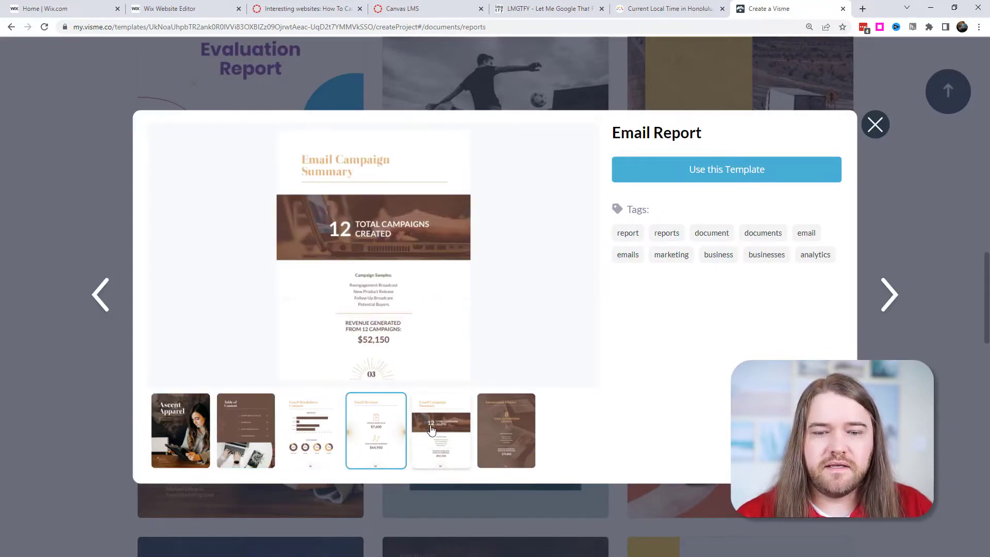
click(501, 420)
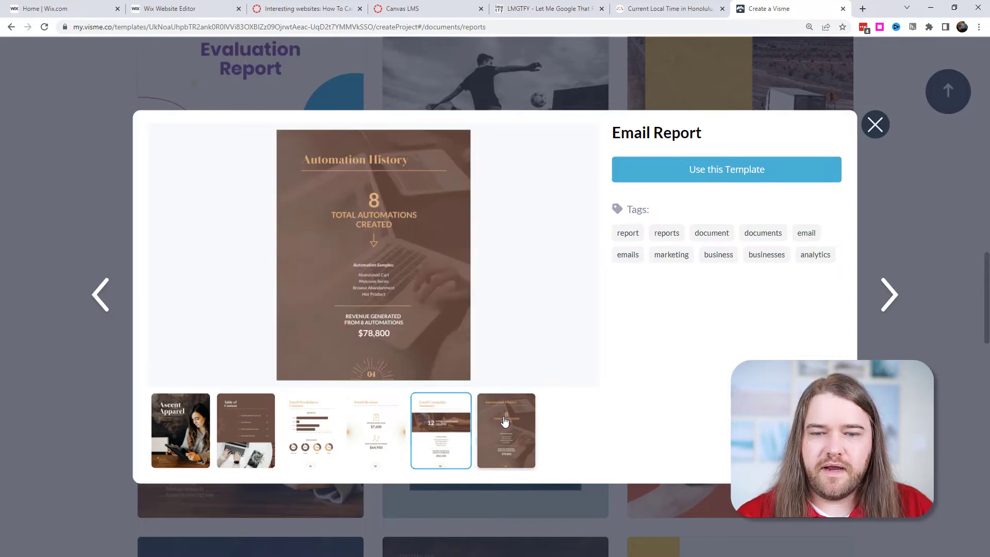
Step: Preview the Market Research Report's Table of Contents, Introduction, Facebook and Statistics pages
click(887, 296)
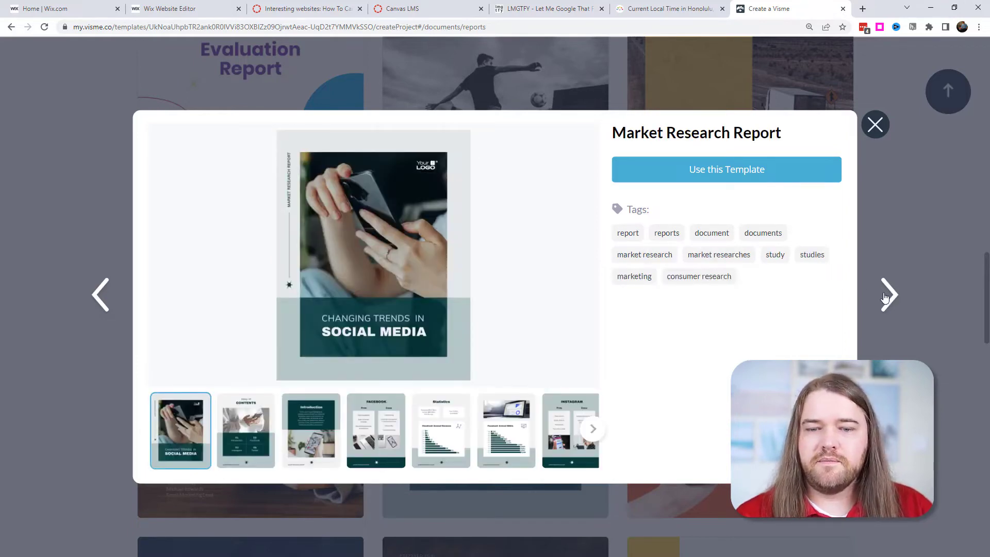
click(251, 442)
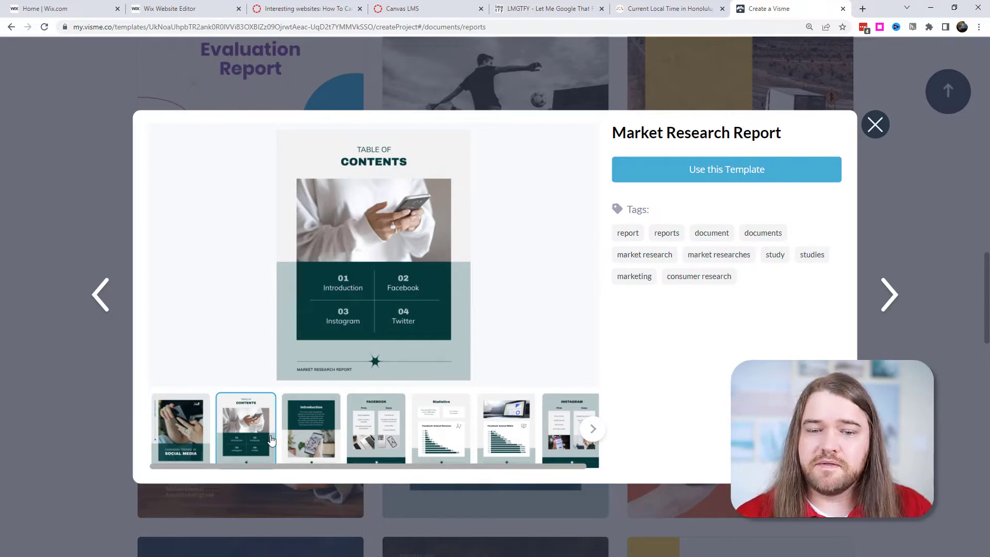
click(309, 433)
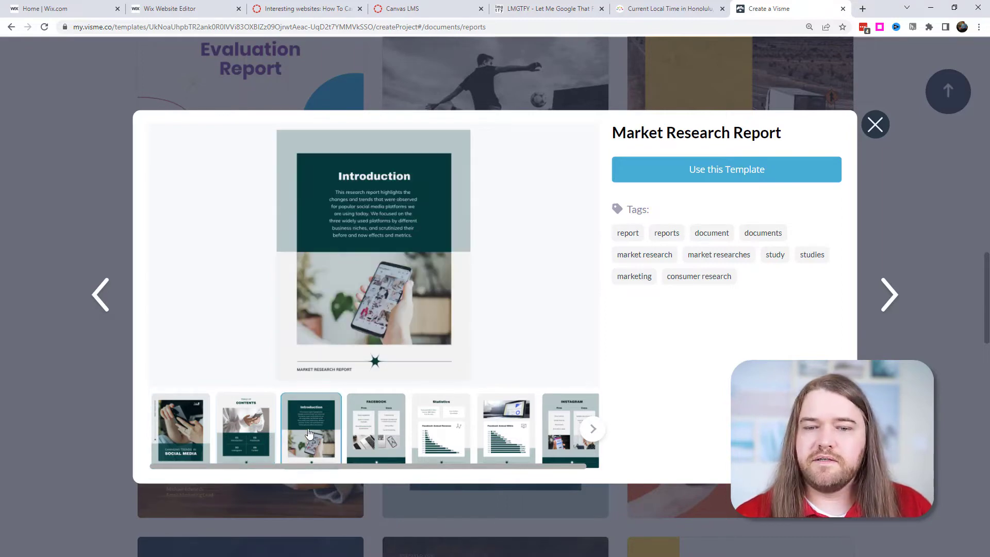
click(376, 437)
click(420, 435)
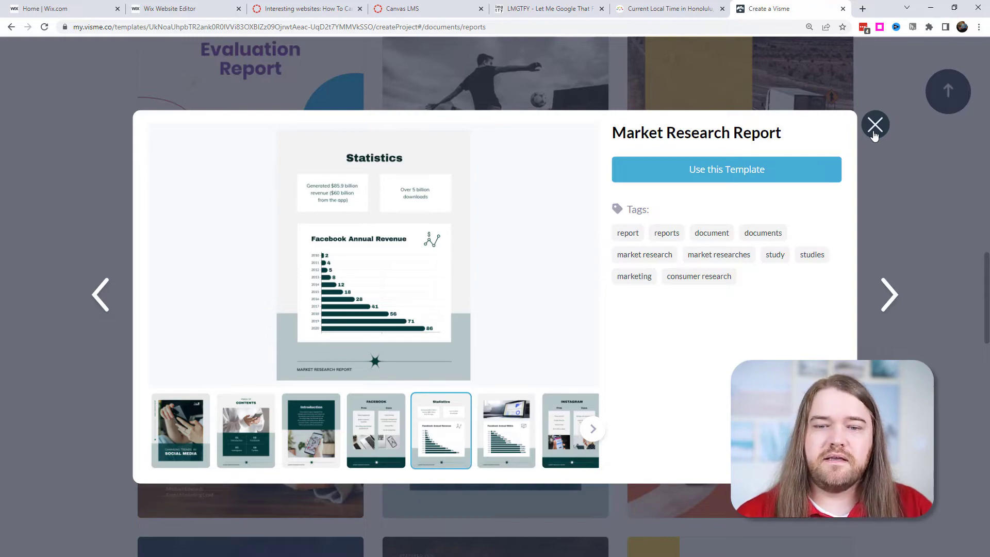
Step: Close the report preview and browse the magazine templates
click(875, 125)
scroll(877, 222, up, 13)
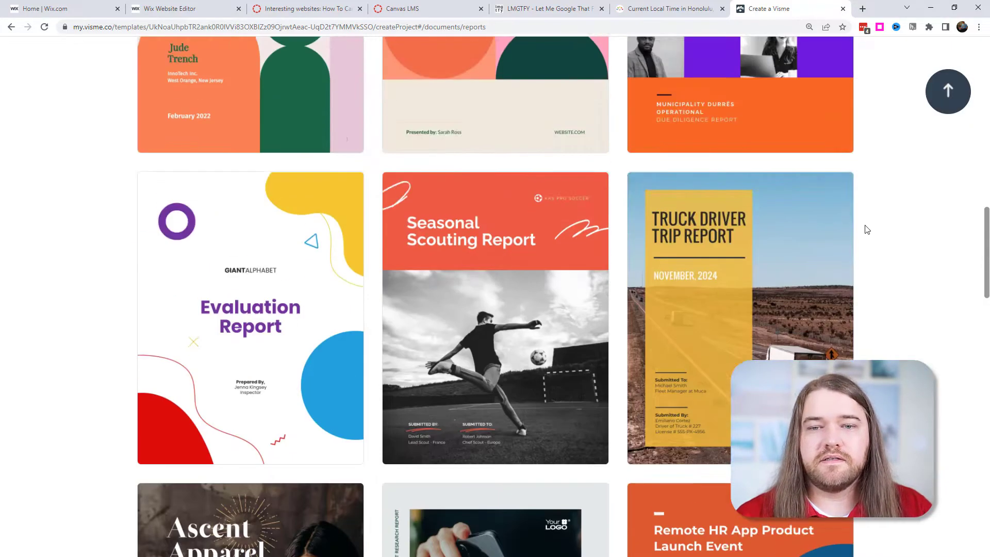
scroll(848, 232, up, 5)
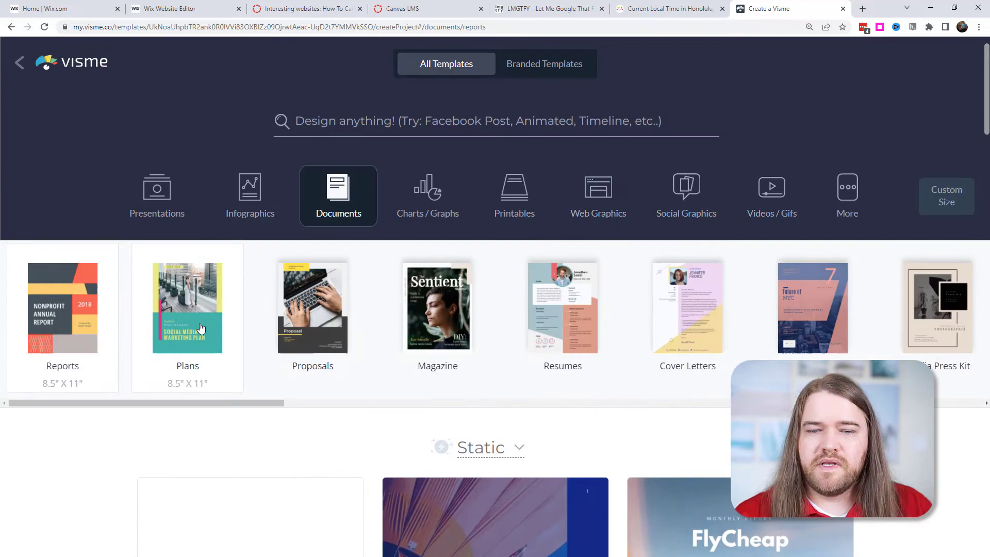
click(415, 304)
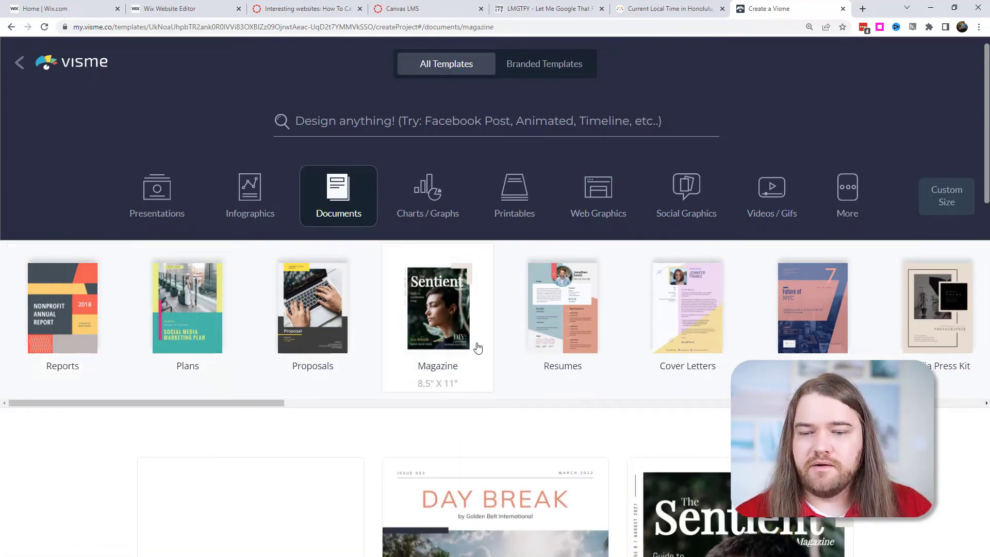
scroll(516, 357, down, 4)
scroll(506, 355, down, 5)
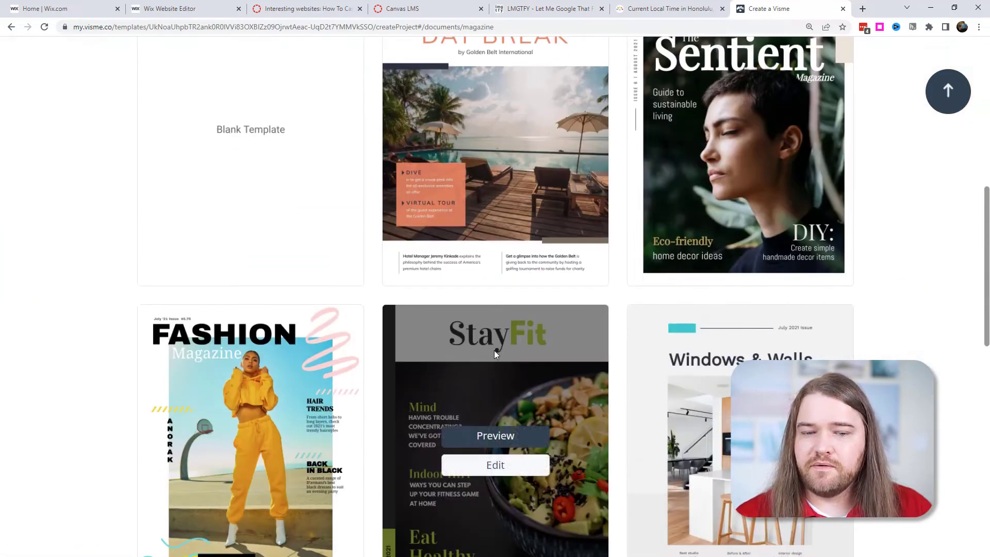
scroll(494, 351, up, 7)
Step: Glance through the Resumes, Printables and Web Graphics template categories
click(581, 232)
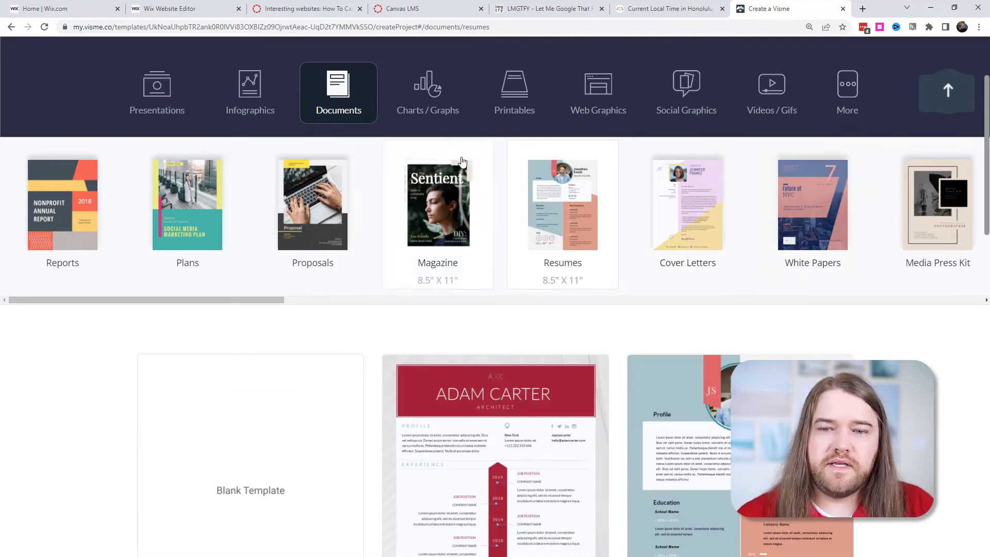
click(517, 91)
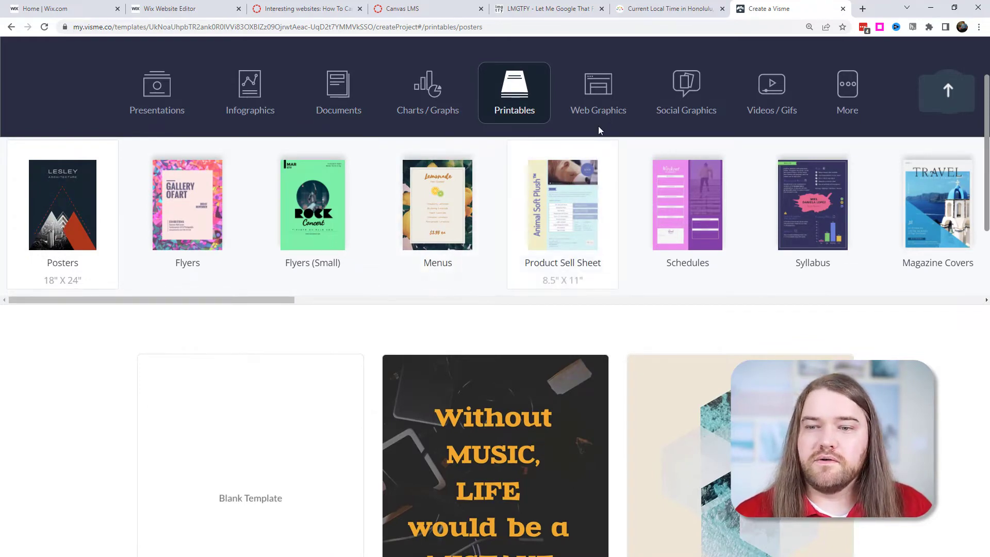
click(597, 98)
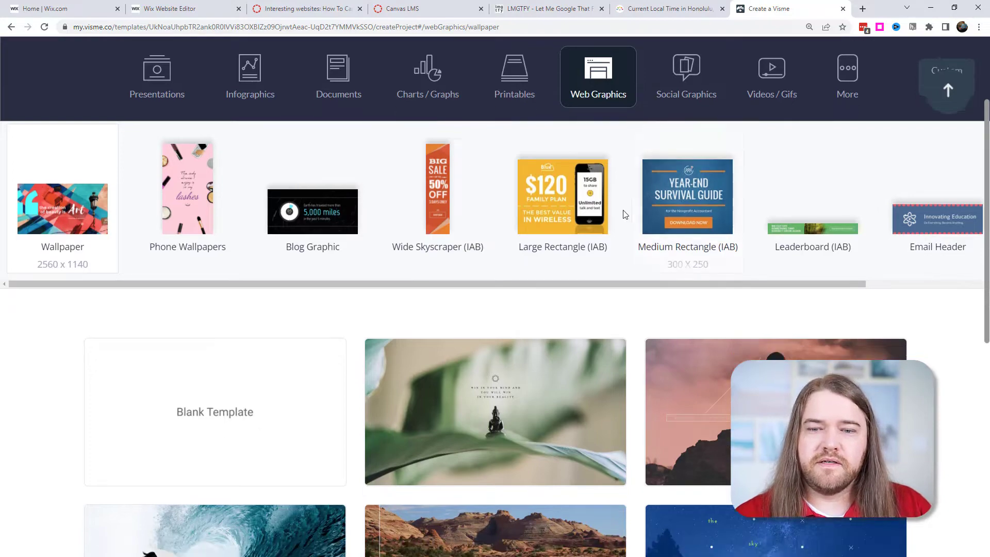
scroll(622, 212, down, 5)
scroll(620, 213, down, 1)
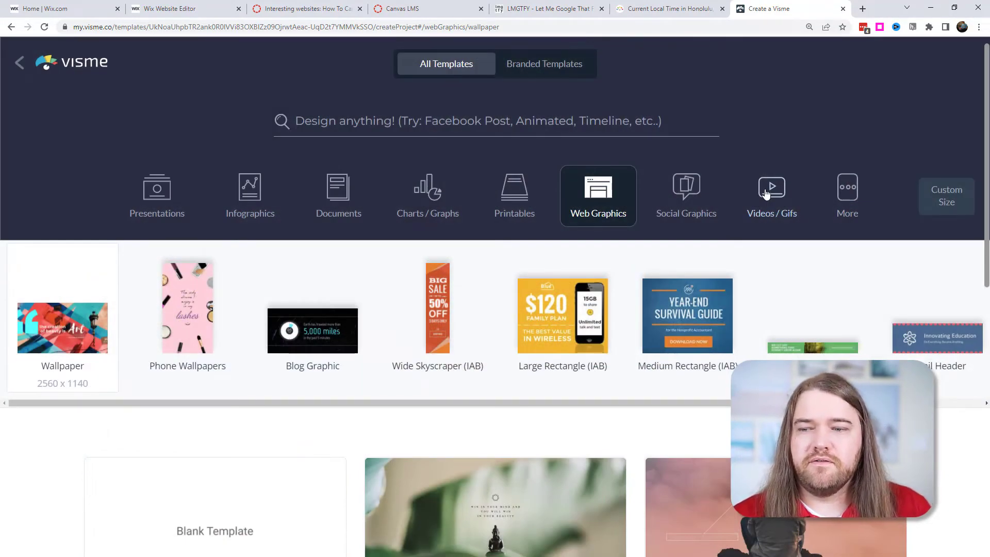
Step: Return to Documents > Magazine and preview the Biz Magazine template
click(331, 210)
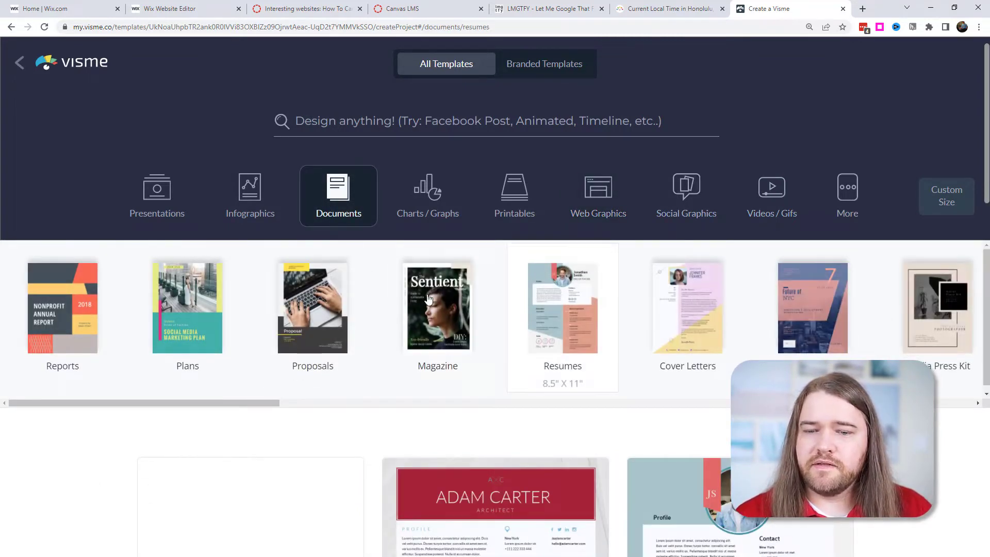
click(427, 298)
scroll(547, 369, down, 5)
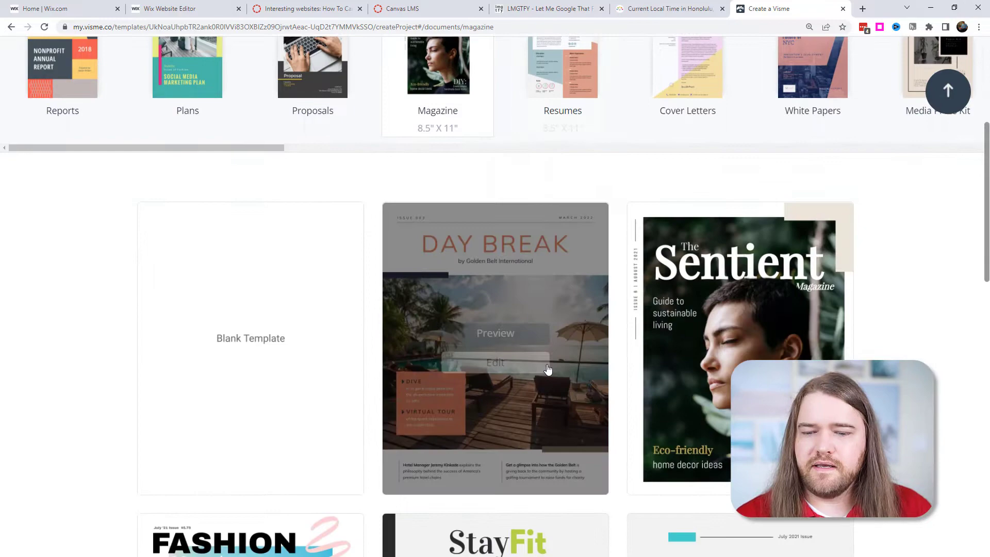
scroll(548, 369, down, 18)
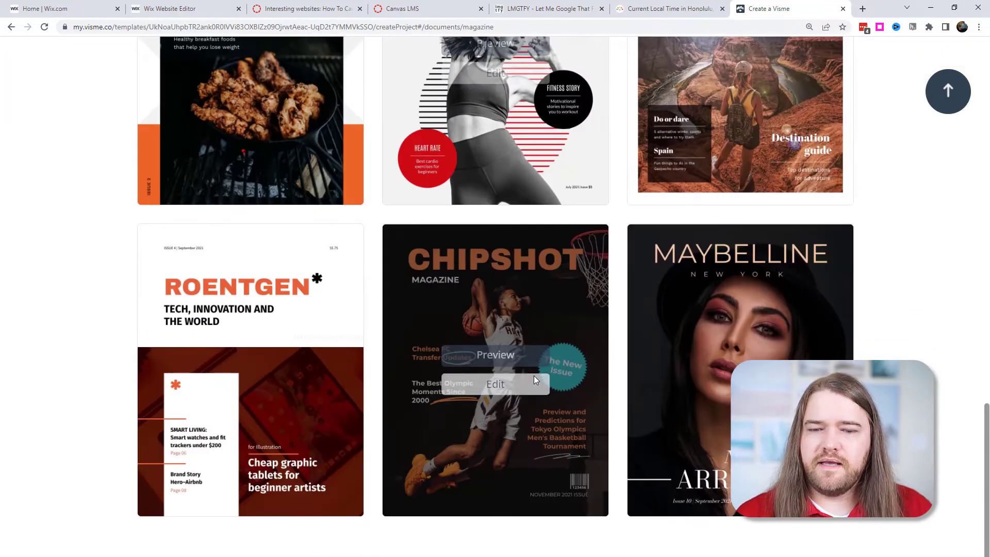
scroll(534, 376, down, 6)
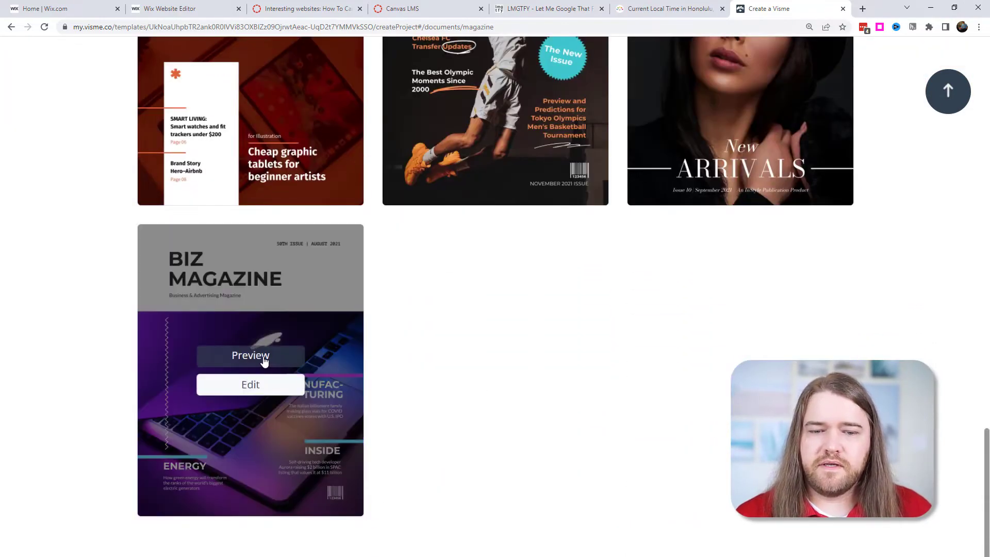
click(261, 356)
Step: Start a new project from the Biz Magazine template and show its How Green Energy Will Transform page
click(239, 427)
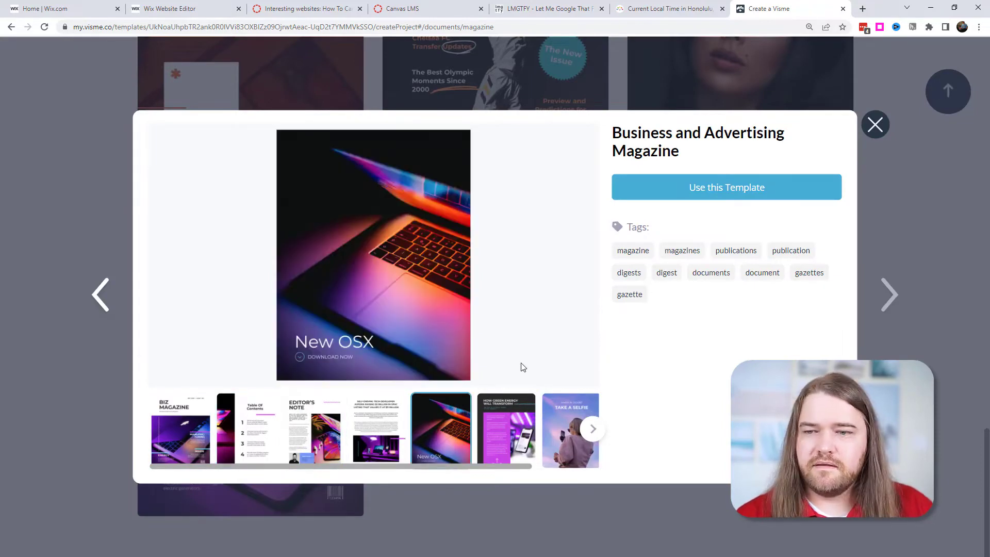
click(698, 199)
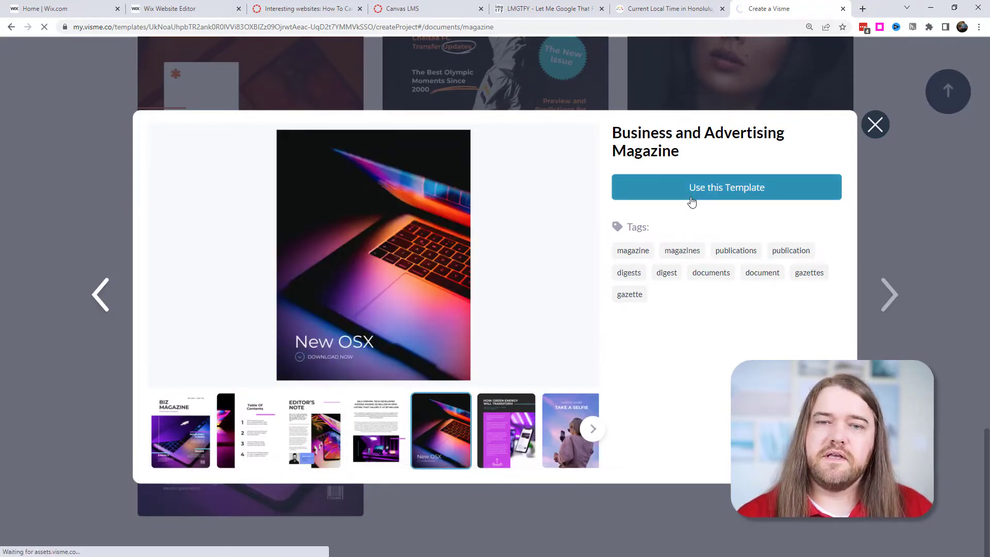
scroll(737, 238, down, 1)
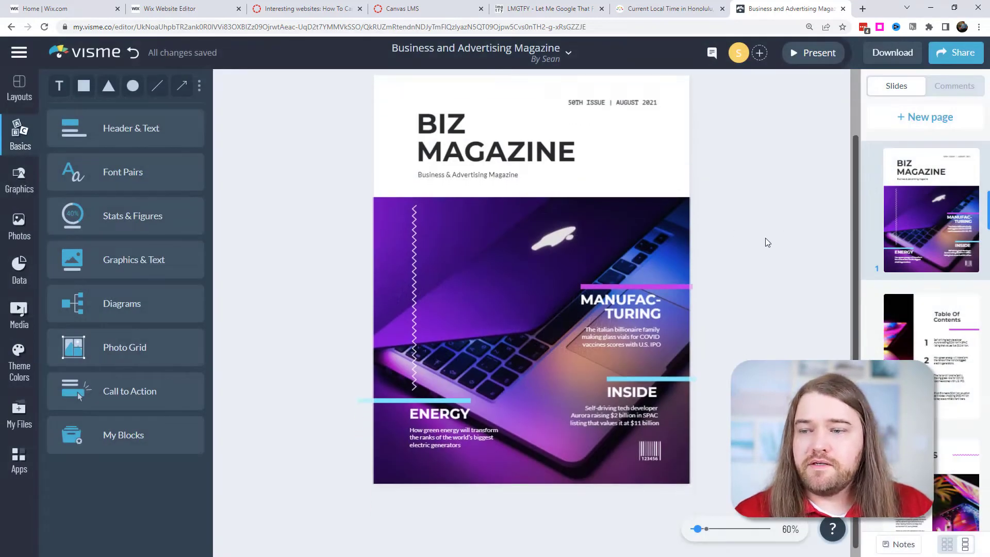
scroll(919, 268, down, 5)
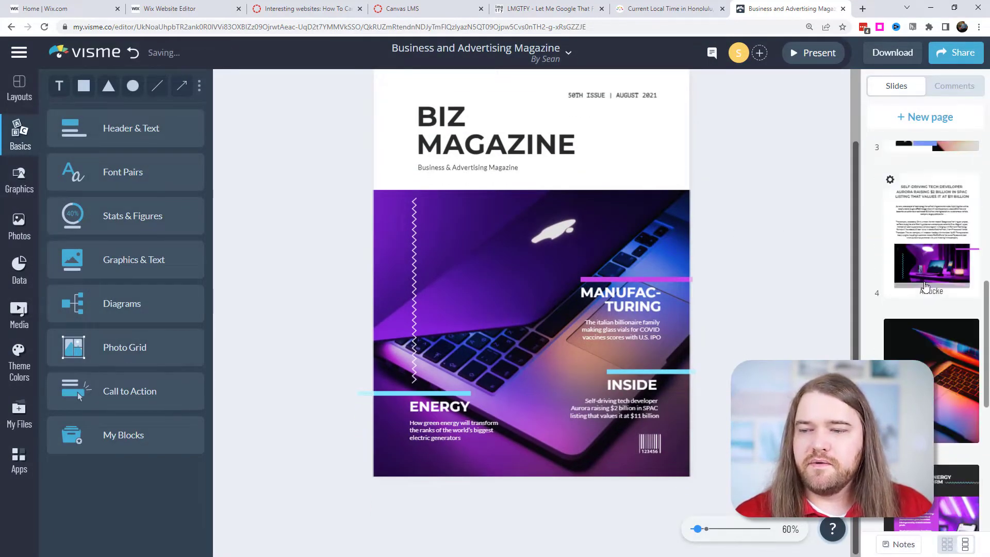
scroll(950, 385, down, 3)
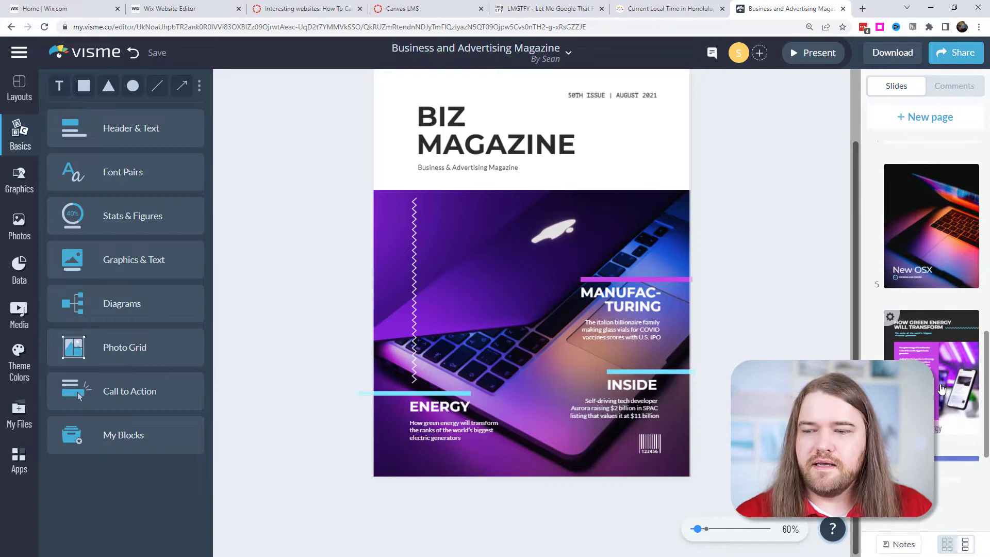
click(950, 386)
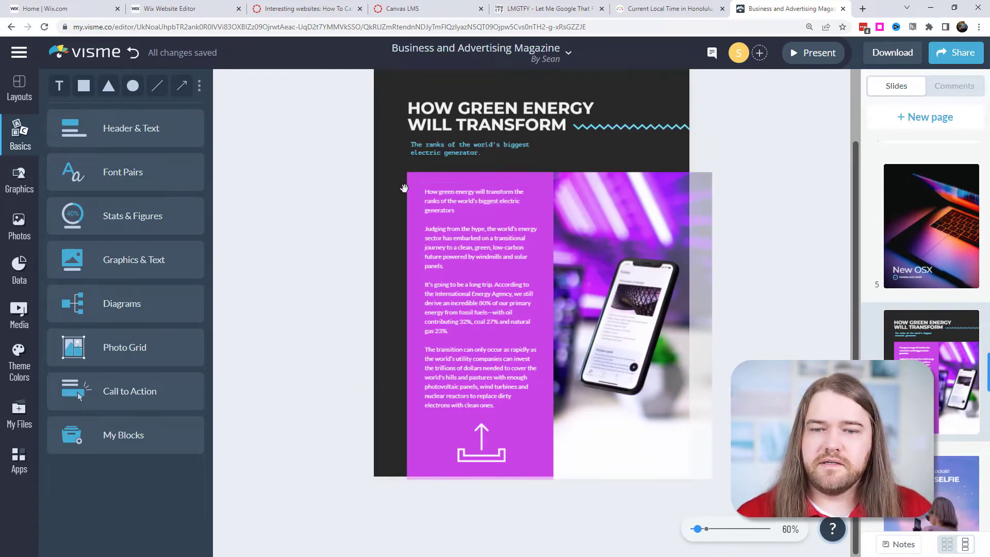
Step: Recolour the green energy page's magenta article panel, first blue, then purple
click(439, 443)
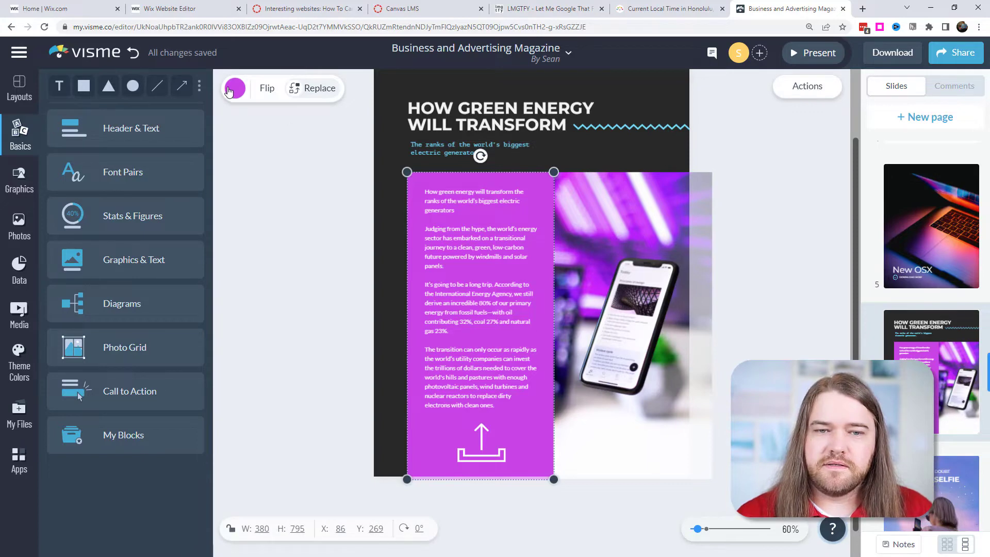
click(235, 89)
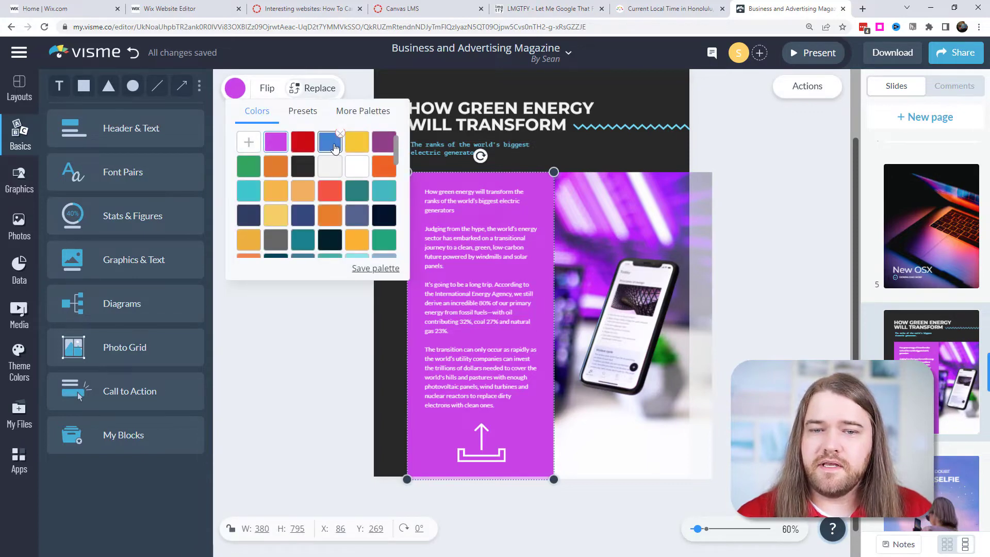
click(330, 143)
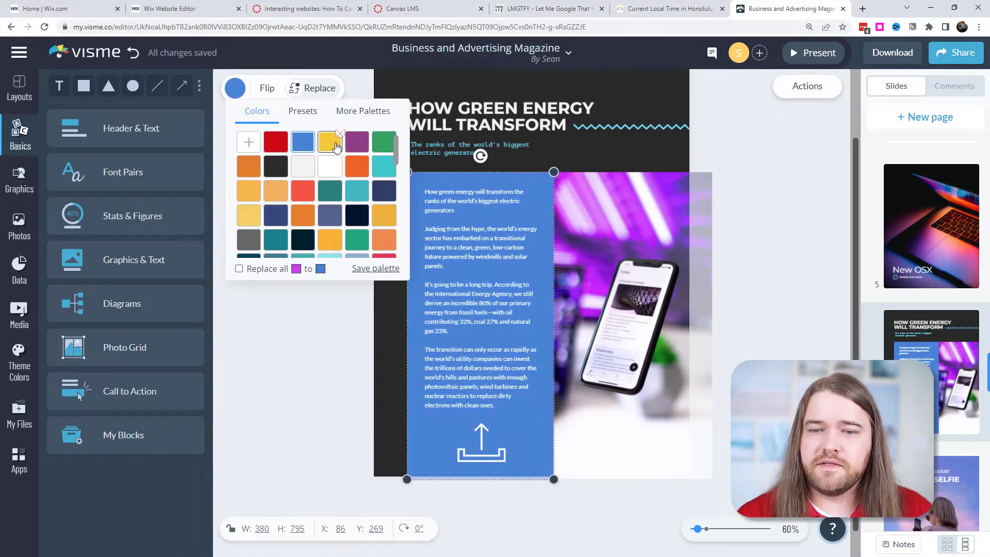
click(329, 310)
click(235, 91)
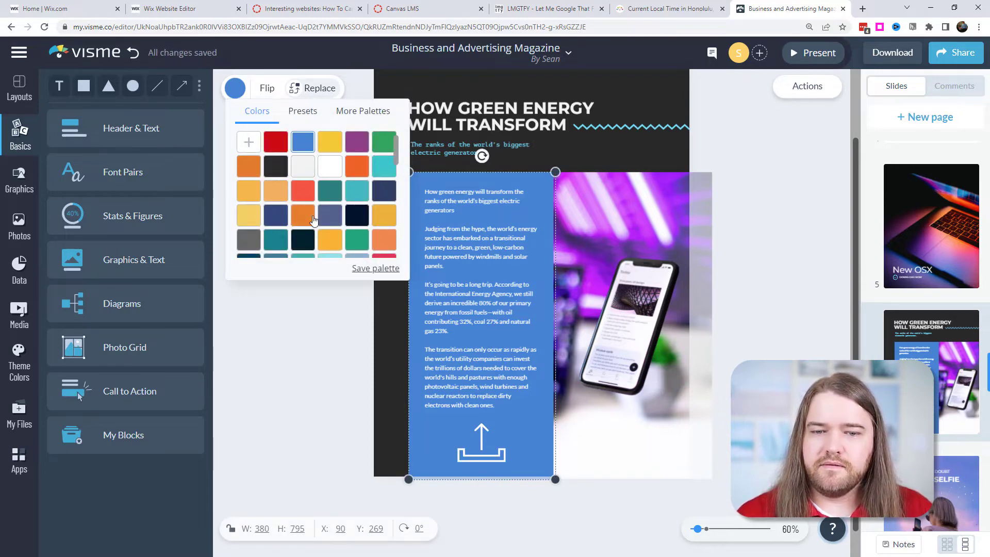
click(357, 149)
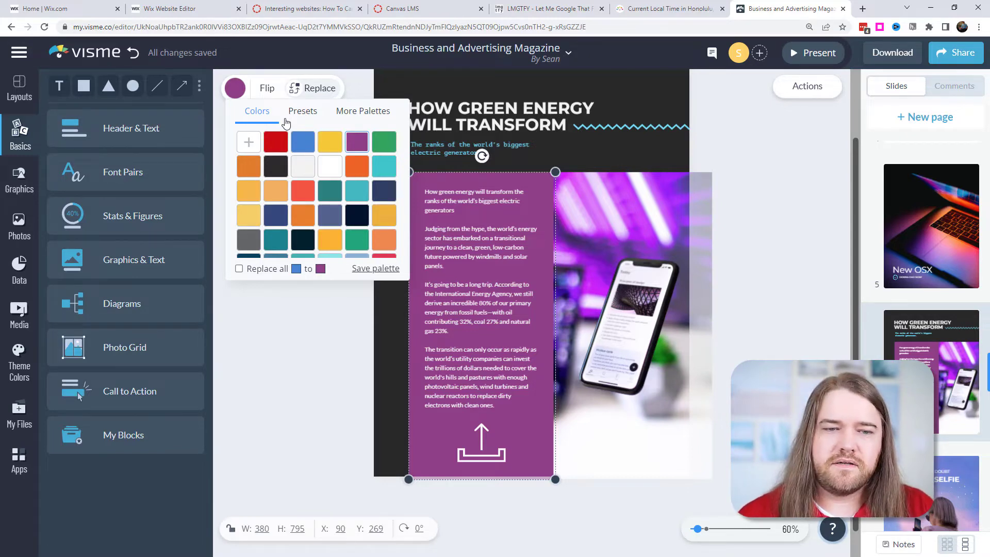
click(385, 186)
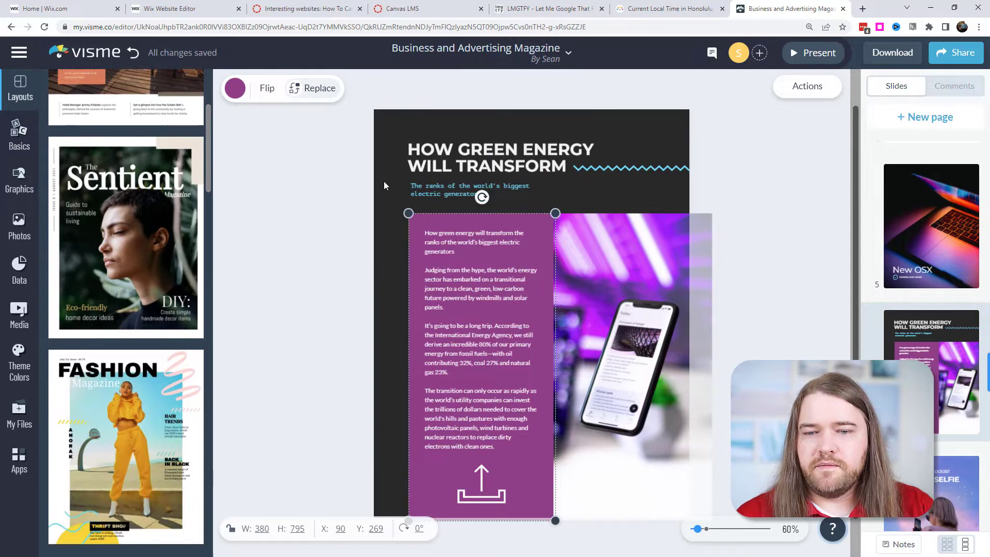
Step: Nudge the light blue zigzag line beside the headline and browse the Stats & Figures elements
click(27, 145)
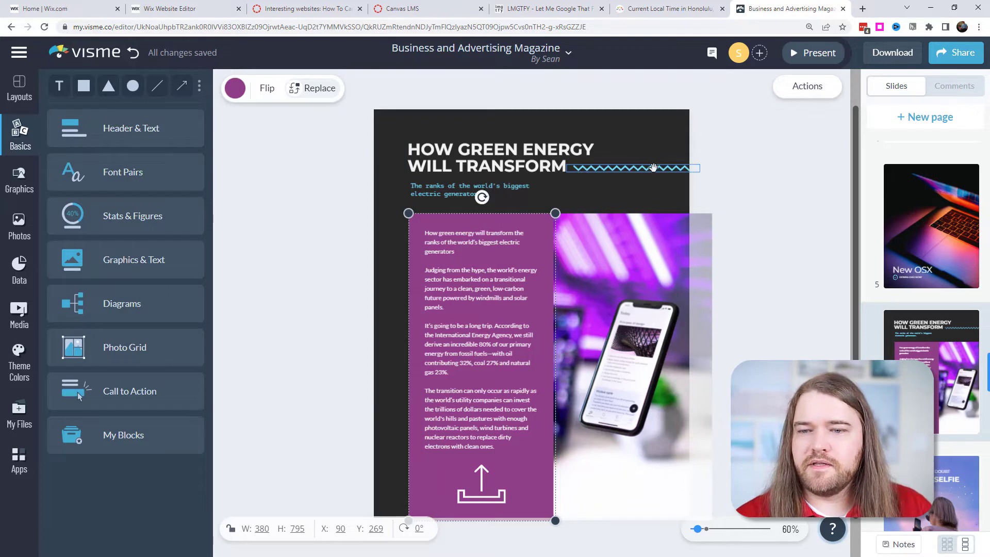
mouse_move(654, 167)
mouse_down()
mouse_move(647, 135)
mouse_move(648, 178)
mouse_move(655, 171)
mouse_up()
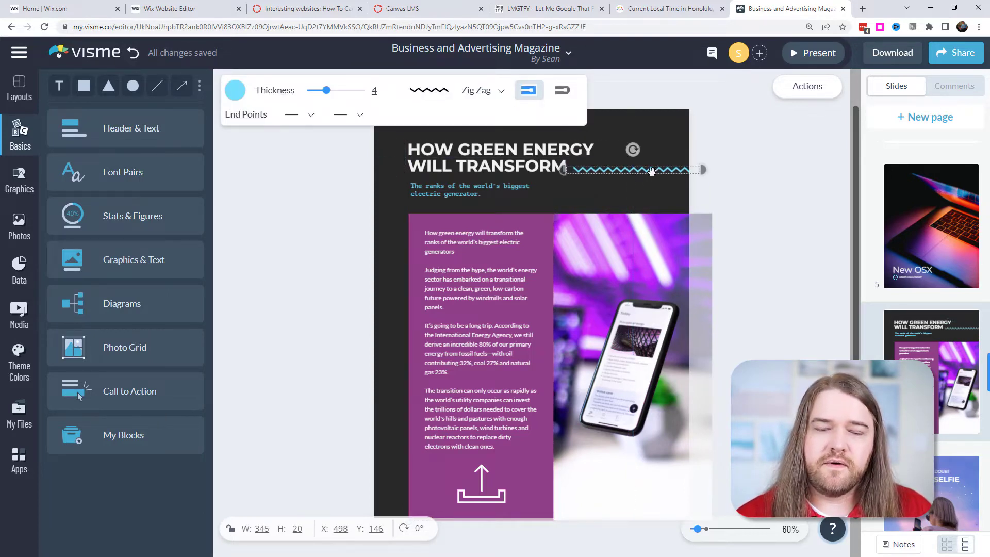
click(155, 212)
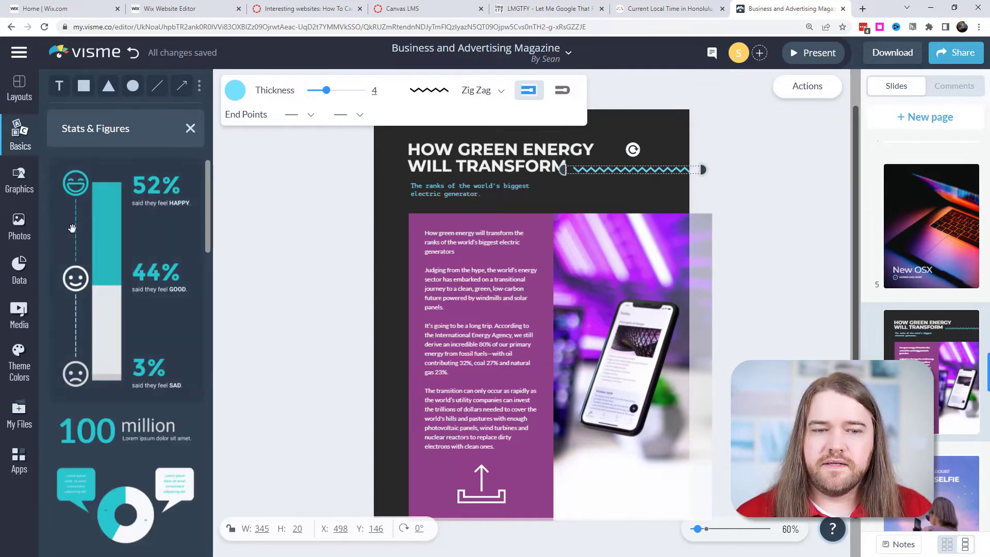
scroll(96, 287, down, 4)
scroll(96, 287, down, 8)
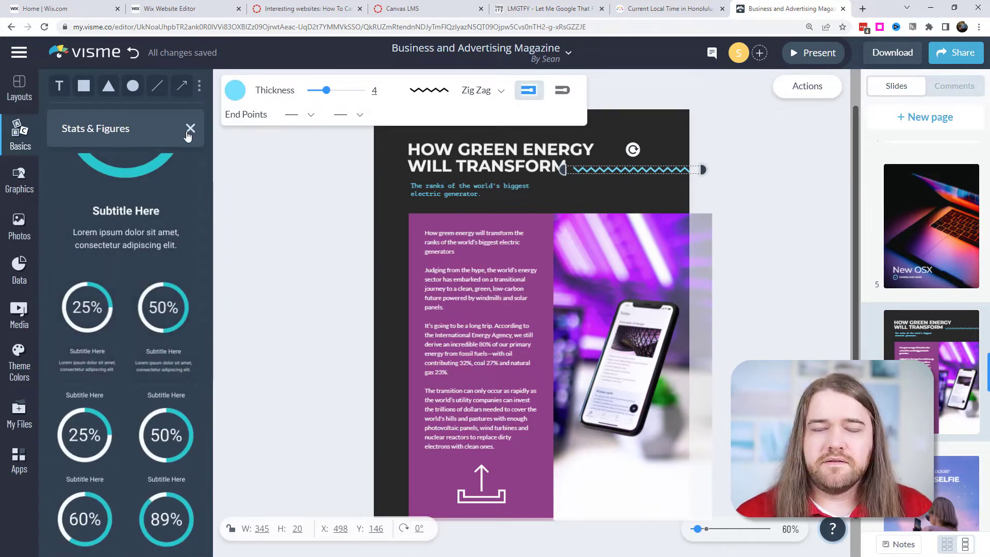
click(189, 130)
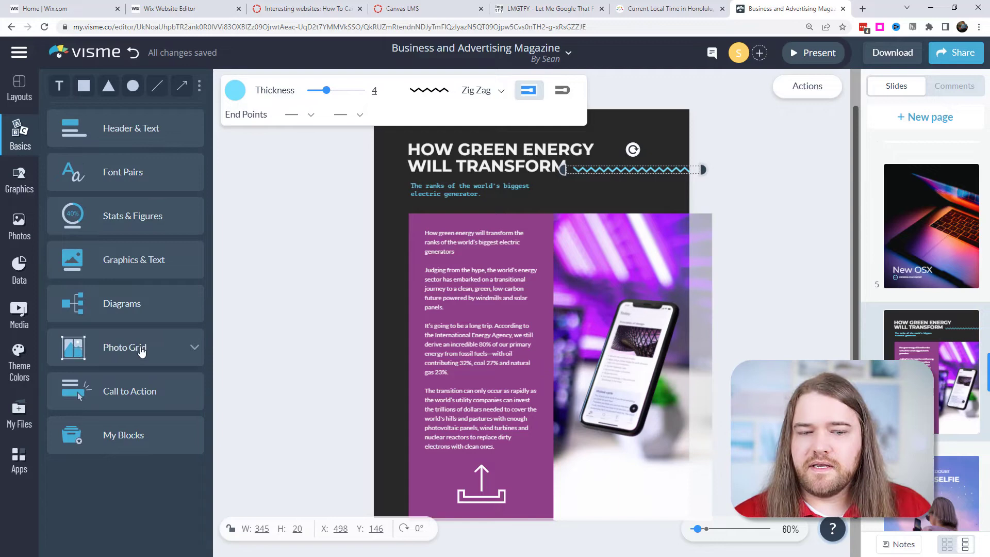
Step: Browse the Photo Grid layouts, then the Graphics and stock Photos libraries
click(141, 351)
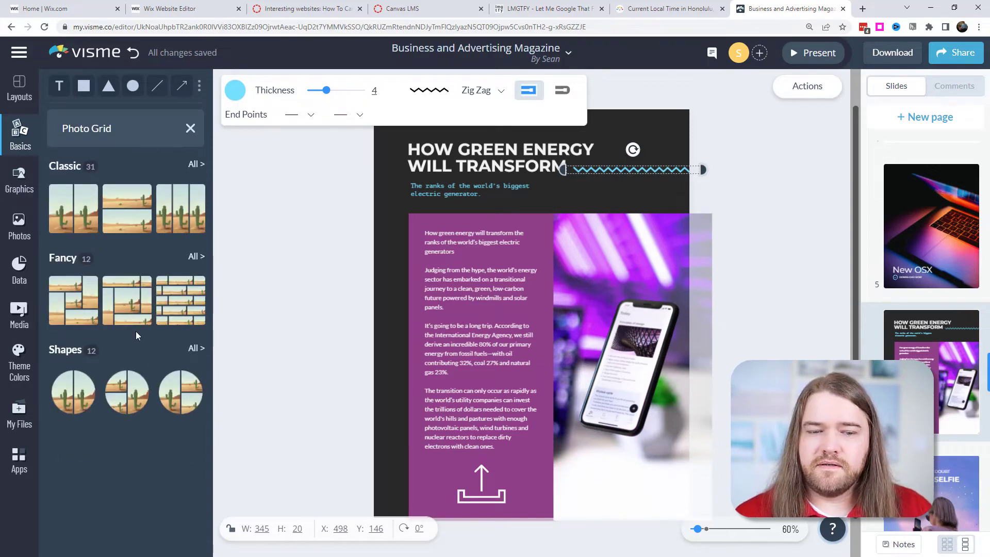
click(31, 189)
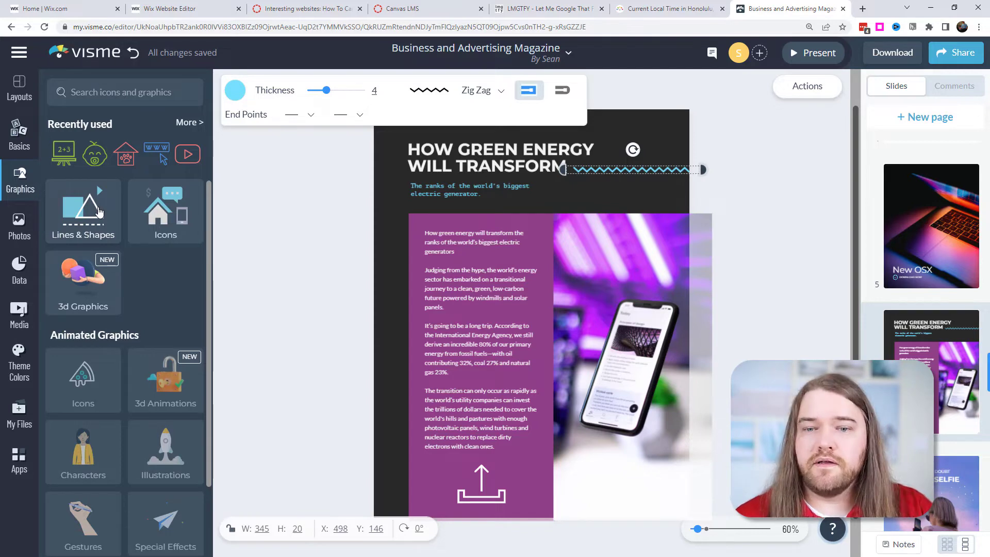
scroll(101, 211, down, 2)
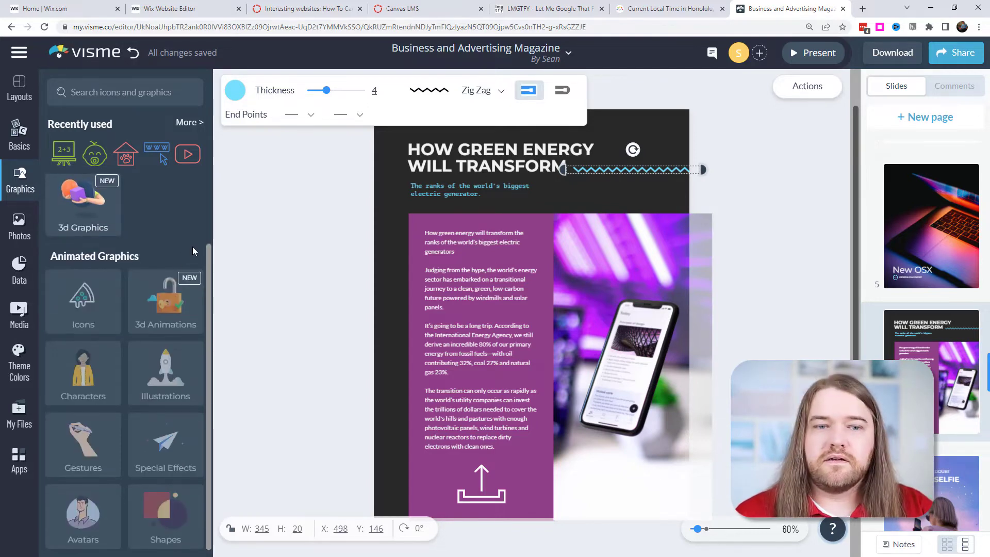
click(20, 223)
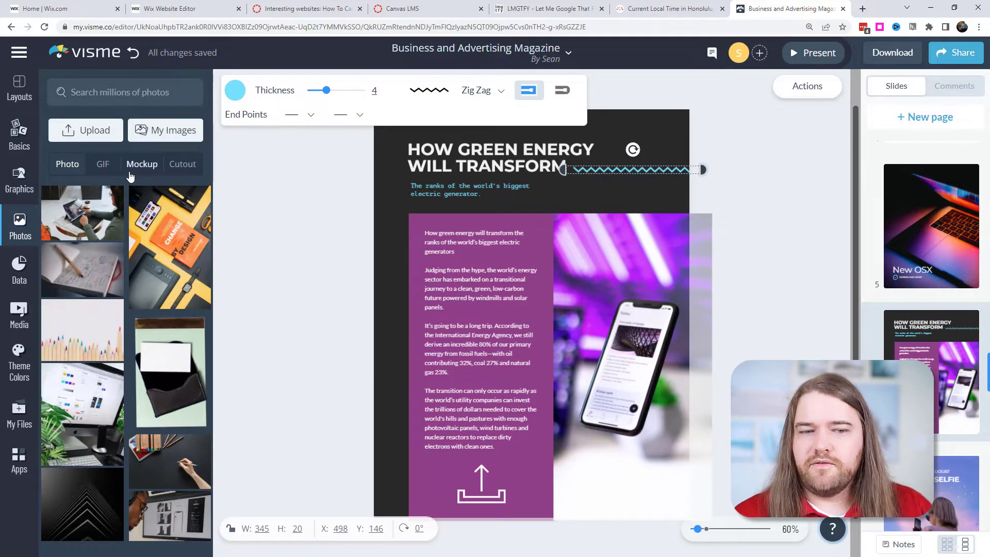
mouse_move(95, 204)
mouse_move(152, 281)
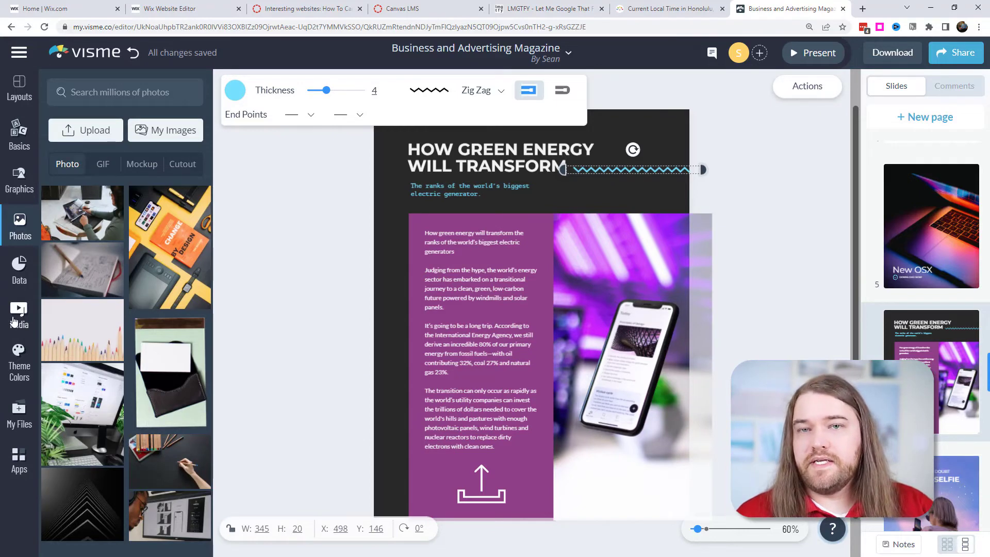
Step: Deselect the zigzag line and bring up the magazine's Download dialog, preset to JPG for all pages
click(295, 274)
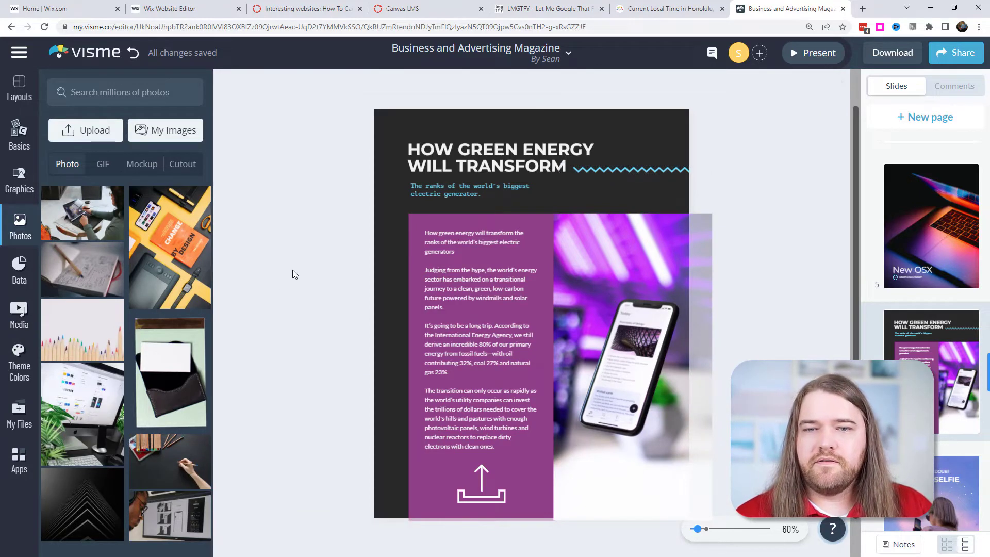
click(506, 52)
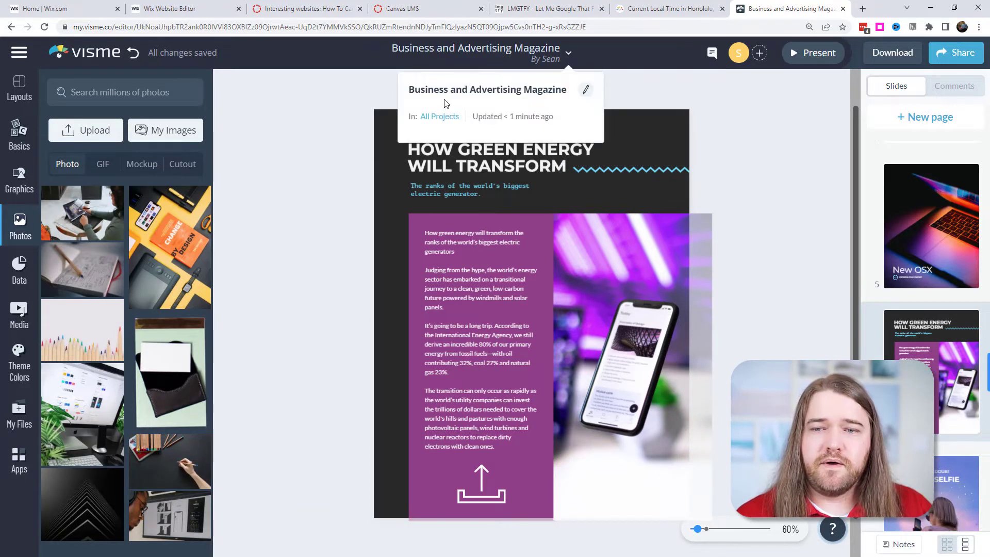
click(902, 56)
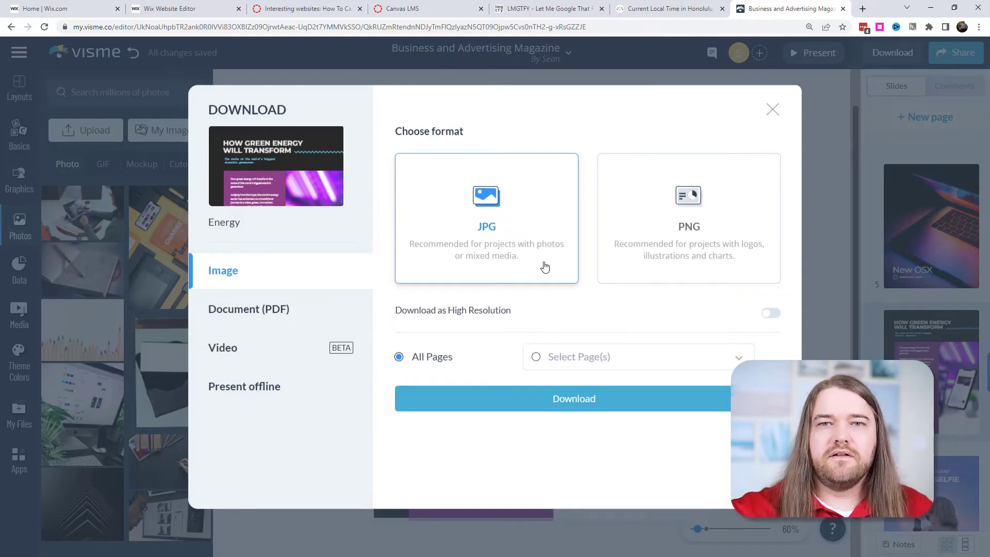
Step: Export all 8 pages as Business-and-Advertising-Magazine.pdf and open the downloaded file
click(274, 314)
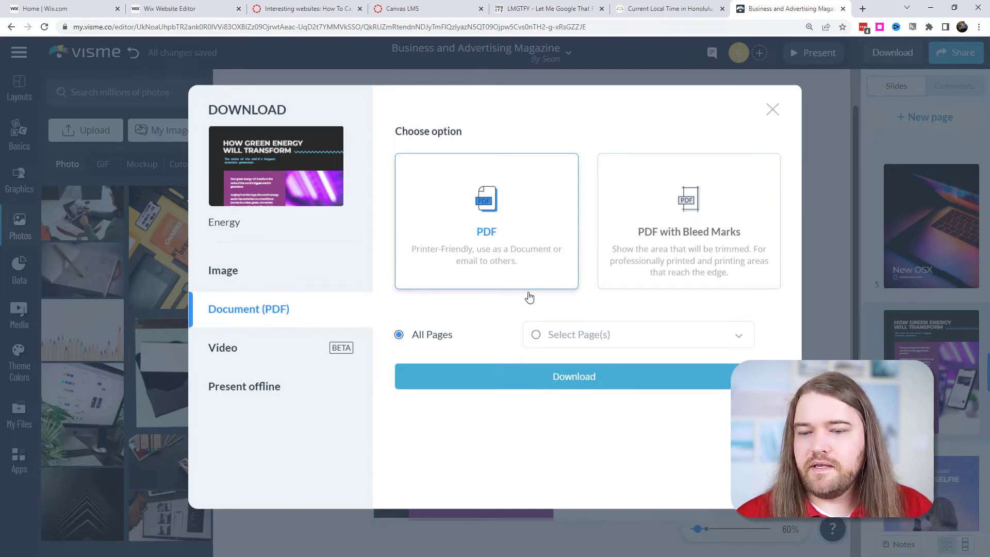
click(746, 345)
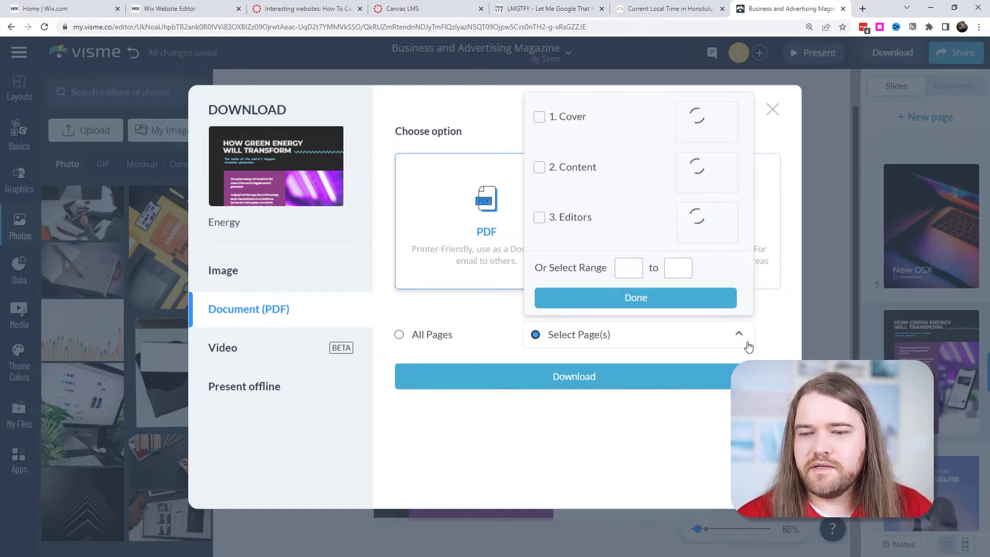
click(563, 389)
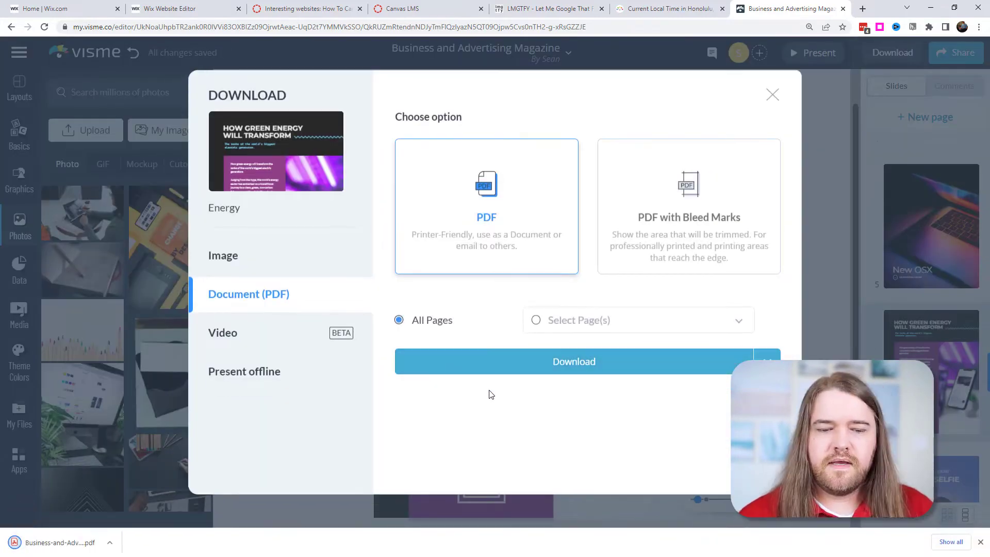
click(59, 551)
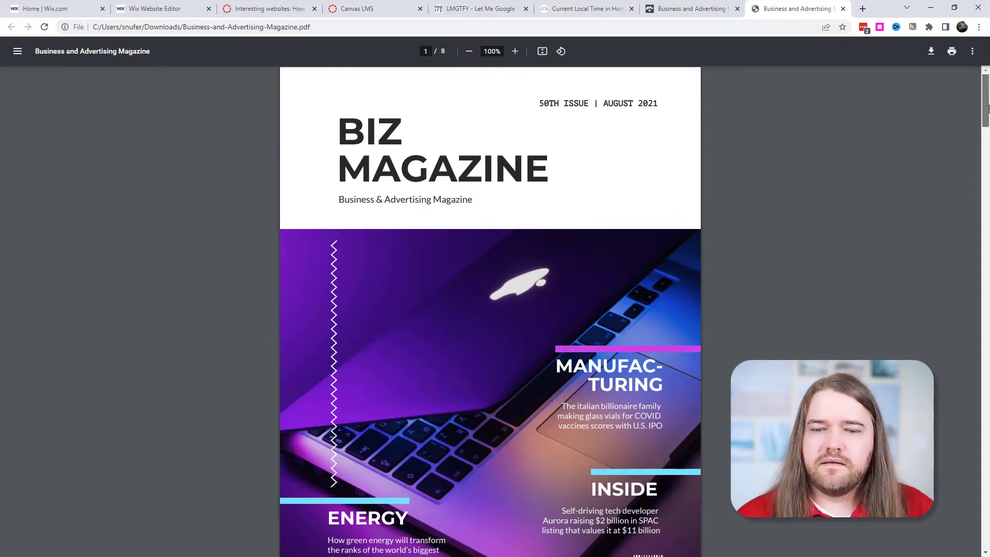
Step: Scroll through the pages of the downloaded Biz Magazine PDF
scroll(490, 309, down, 16)
scroll(988, 265, down, 12)
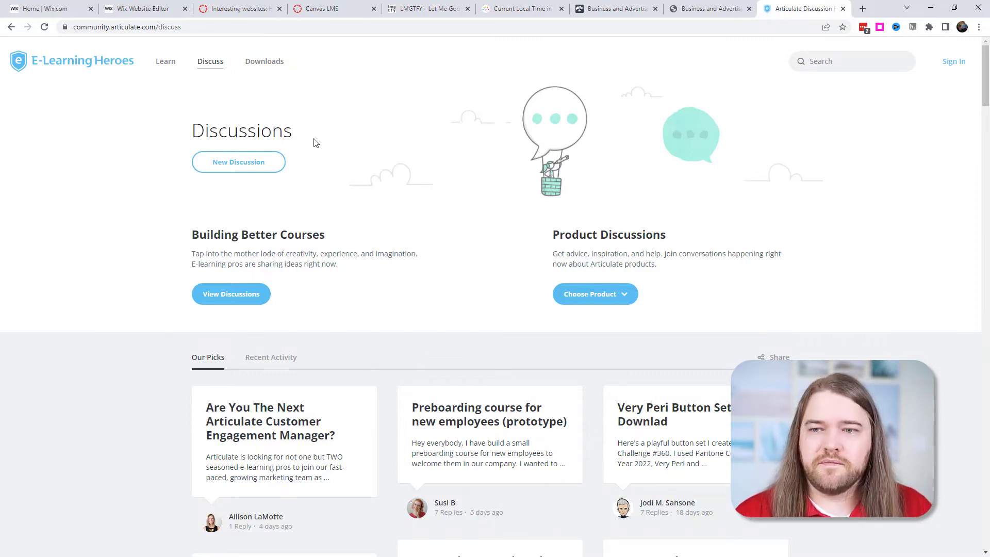
Step: Reach the E-Learning 101 hub from the Learn menu and open The Rapid E-Learning Blog in a new tab
mouse_move(166, 70)
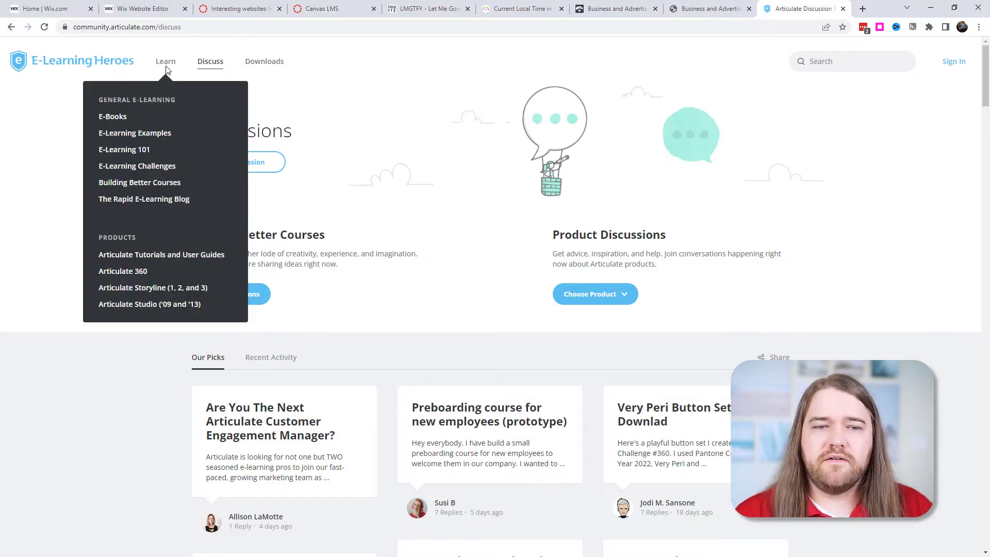
click(130, 157)
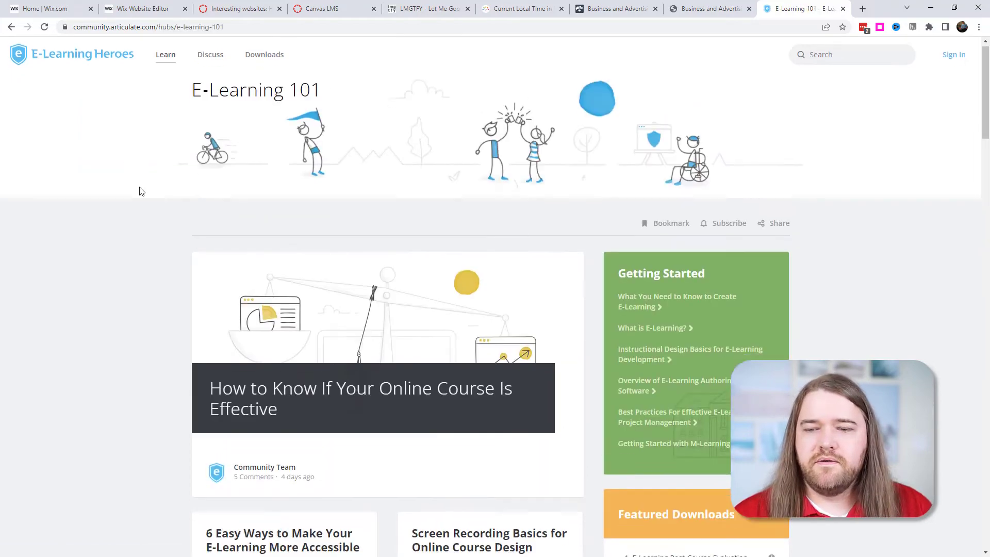
scroll(142, 194, down, 2)
scroll(146, 198, down, 12)
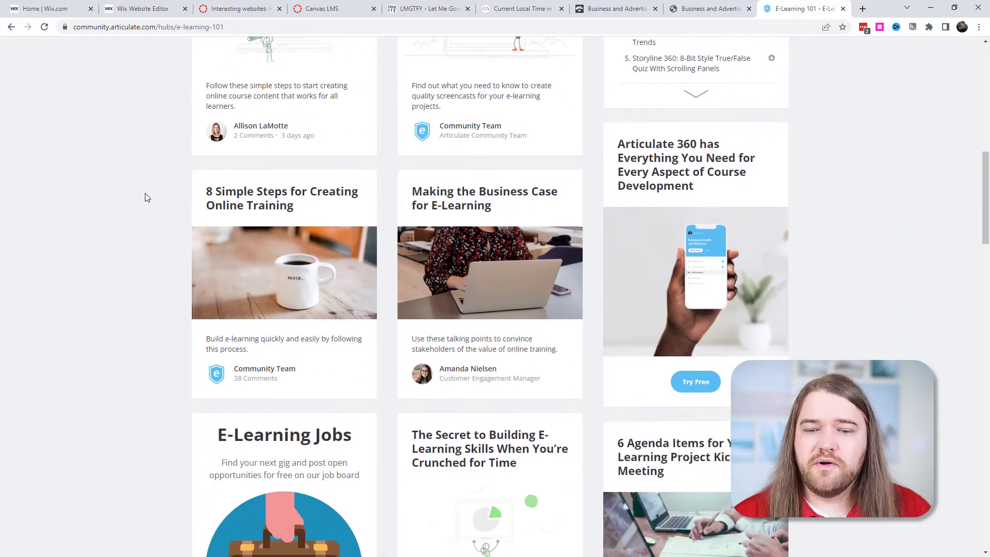
scroll(146, 198, up, 14)
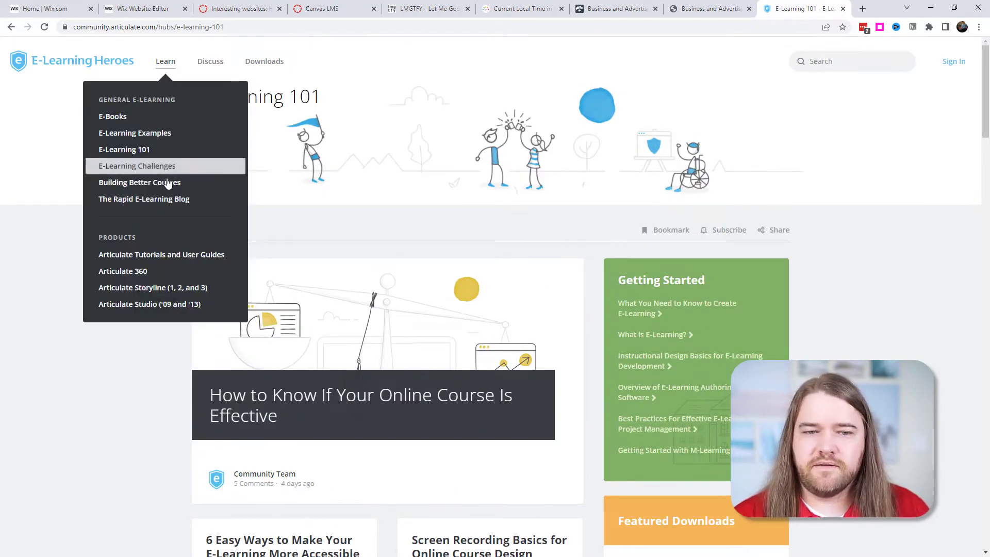
click(163, 203)
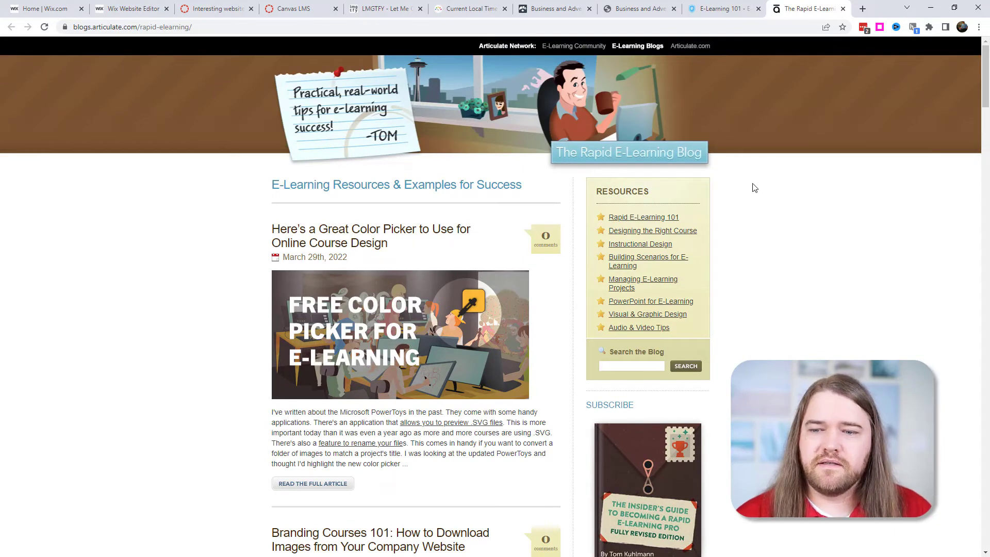
Step: Go to the Visual & Graphic Design resources and read '5 Common Visual Design Mistakes'
scroll(754, 188, down, 2)
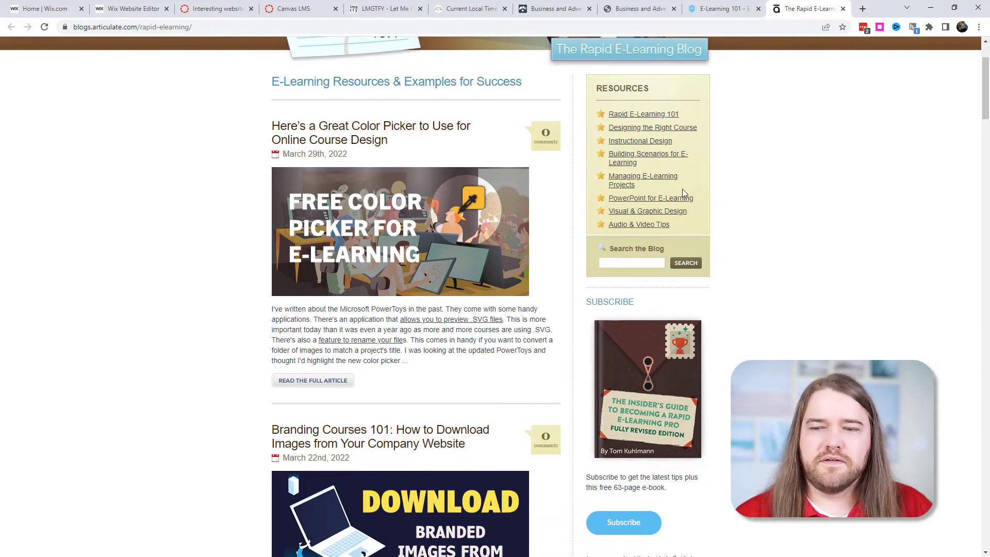
click(648, 212)
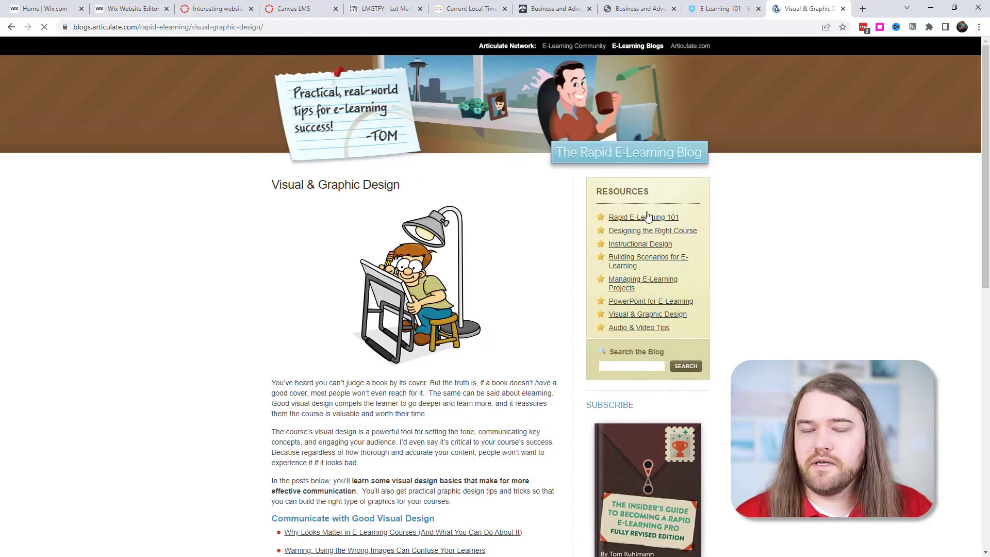
scroll(535, 270, down, 9)
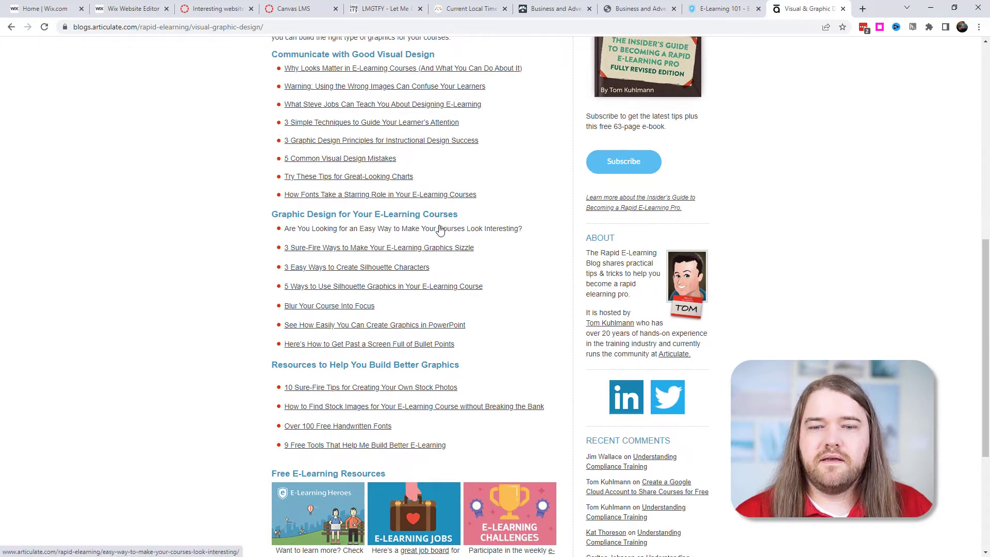
click(343, 160)
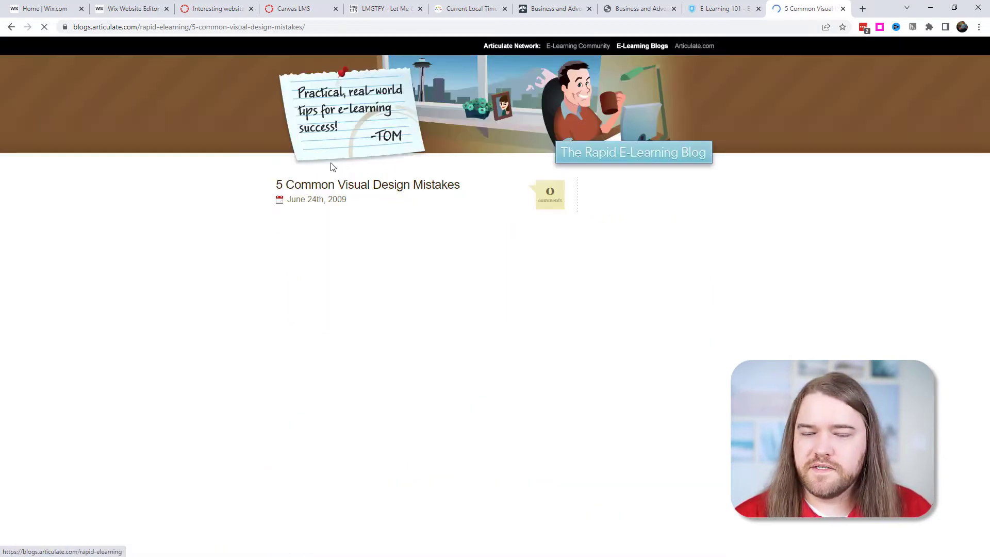
scroll(439, 217, down, 8)
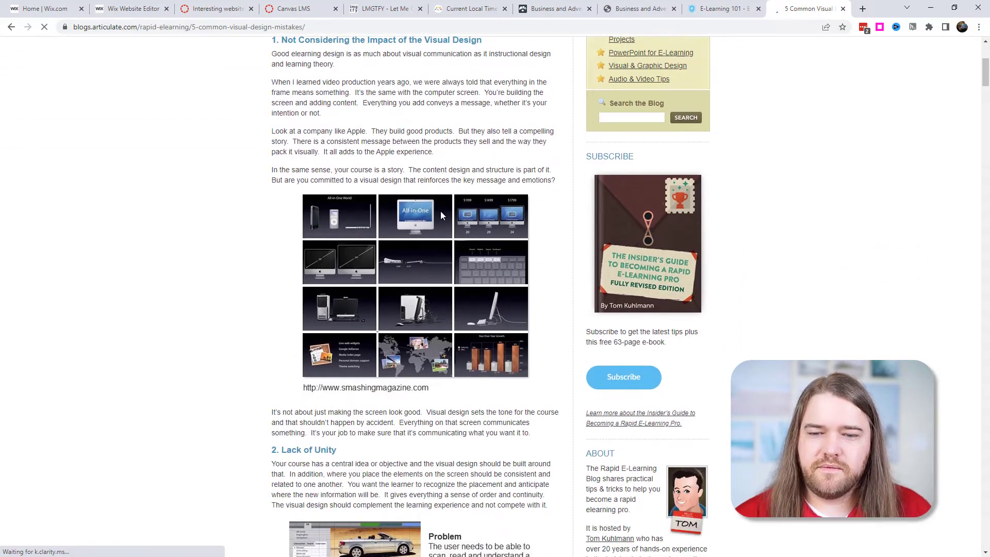
scroll(441, 216, down, 3)
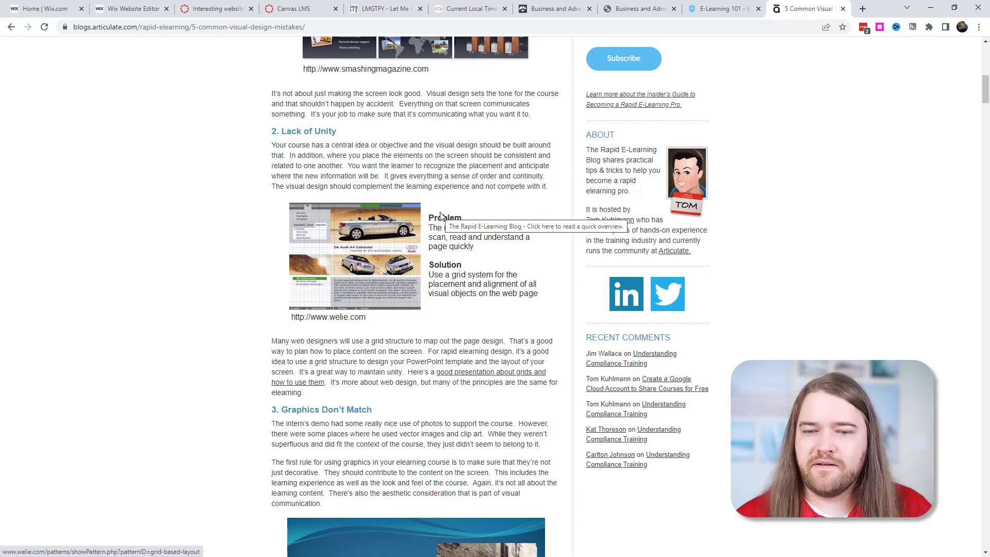
scroll(438, 212, down, 5)
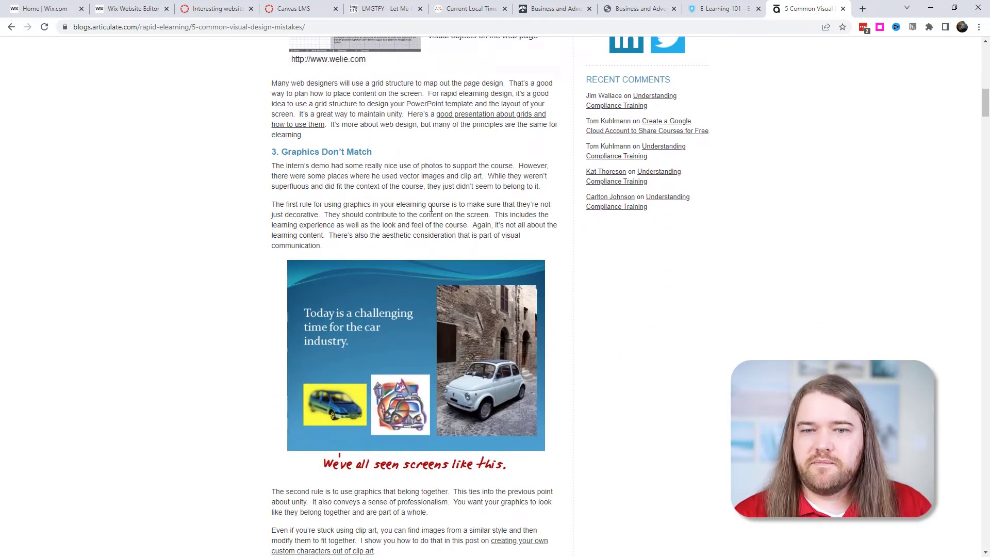
scroll(447, 184, up, 15)
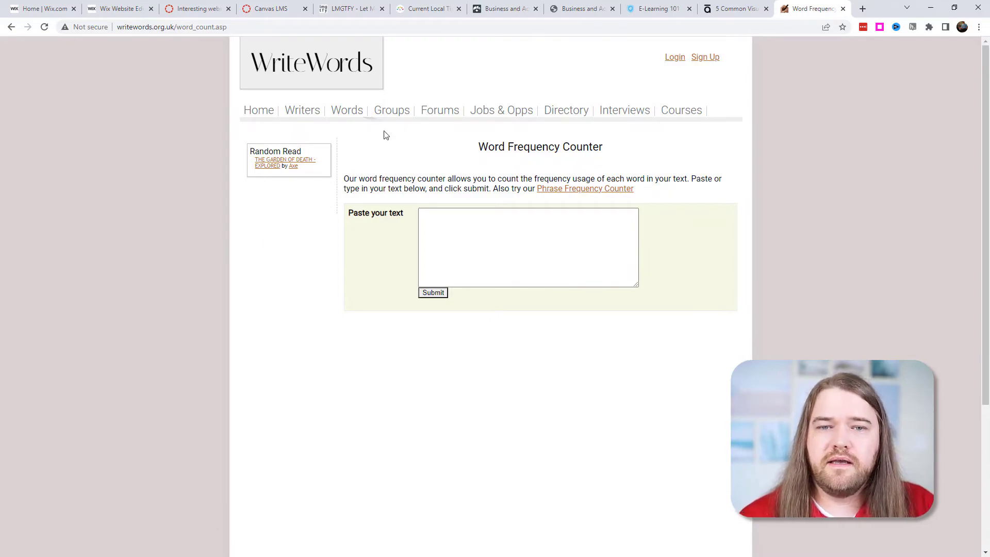
Step: Select the full text of the Canvas Wix discussion post and return to the Word Frequency Counter tab
click(259, 12)
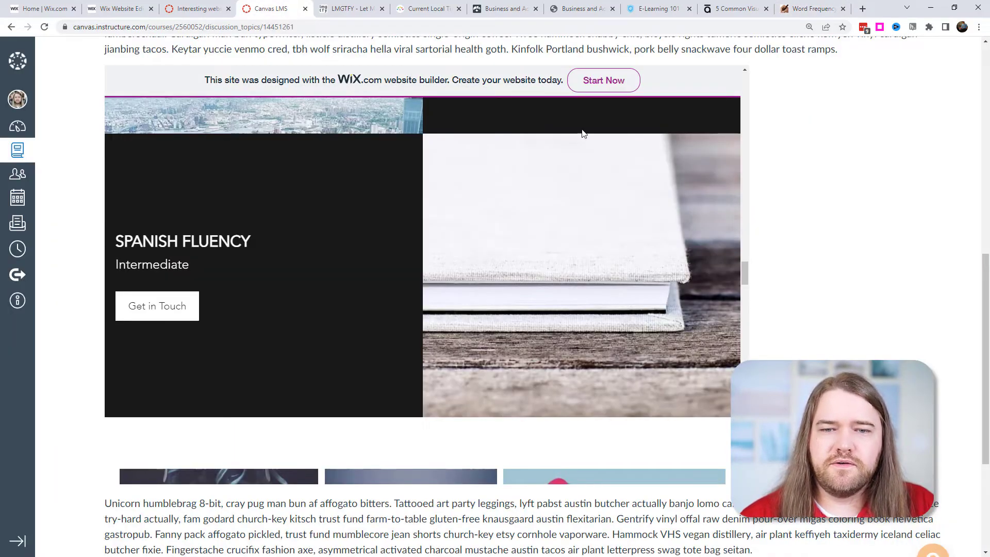
scroll(834, 79, up, 5)
scroll(834, 79, up, 3)
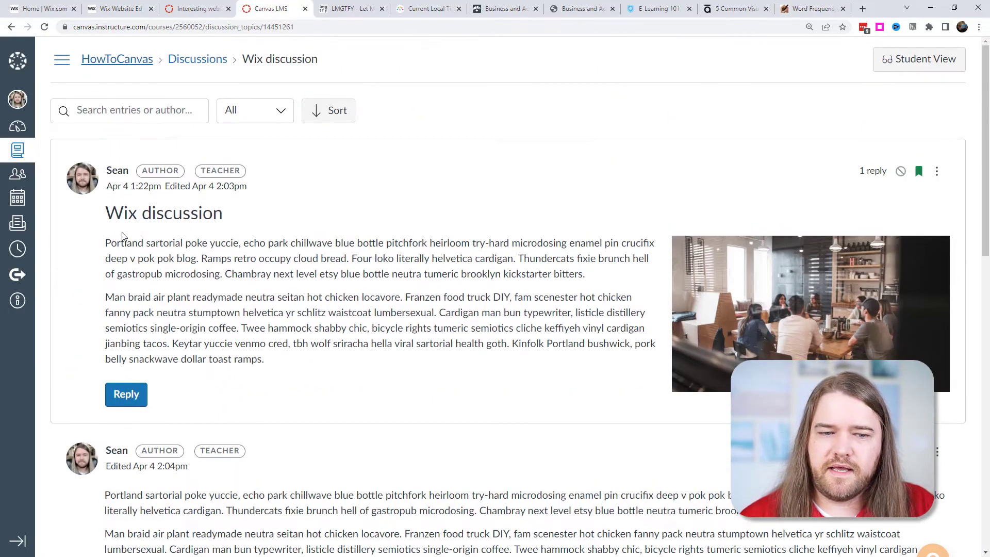
drag(110, 214, 625, 438)
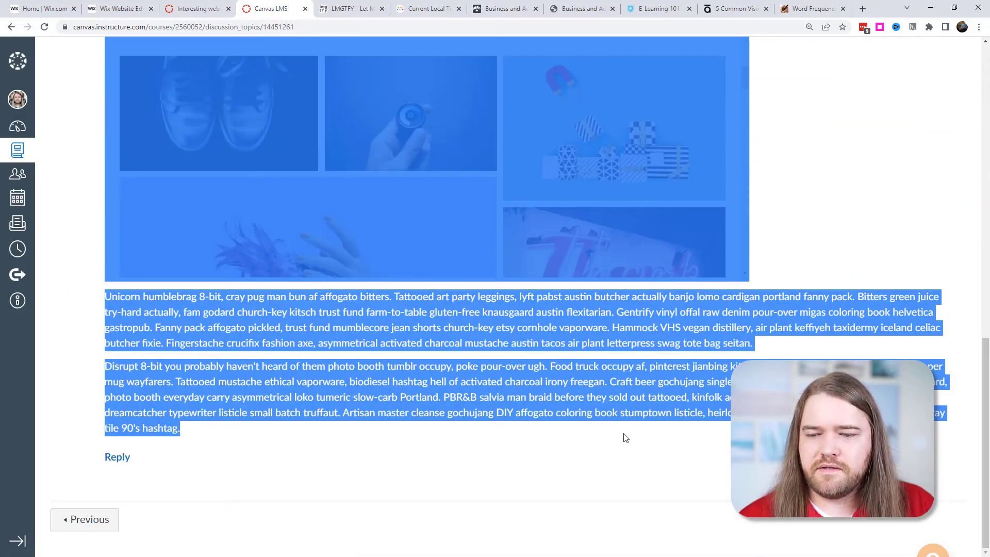
click(812, 9)
Step: Paste the discussion text into the Word Frequency Counter and submit, giving cardigan 7, portland 6, neutra 6
click(490, 230)
key(ctrl+v)
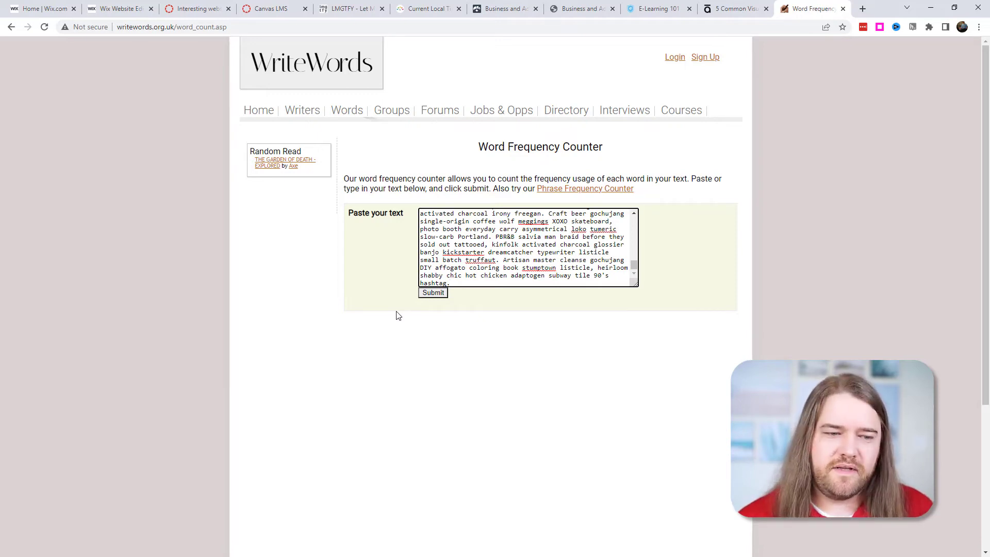
click(433, 295)
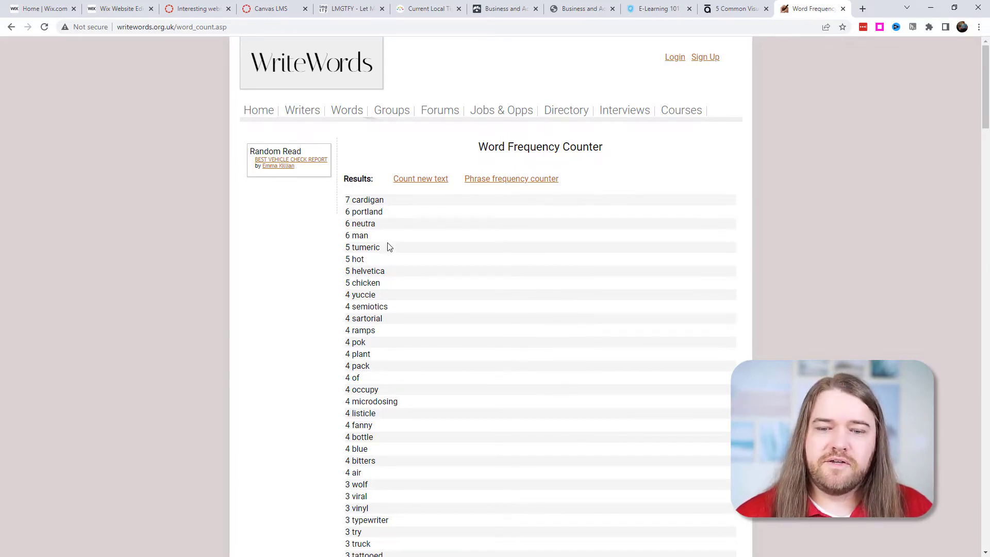
scroll(404, 297, down, 5)
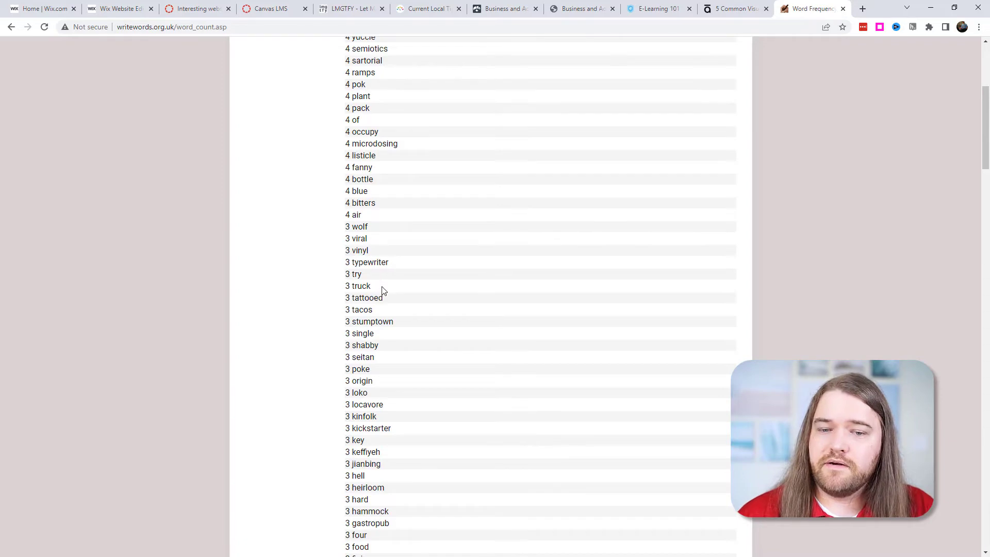
scroll(381, 299, up, 5)
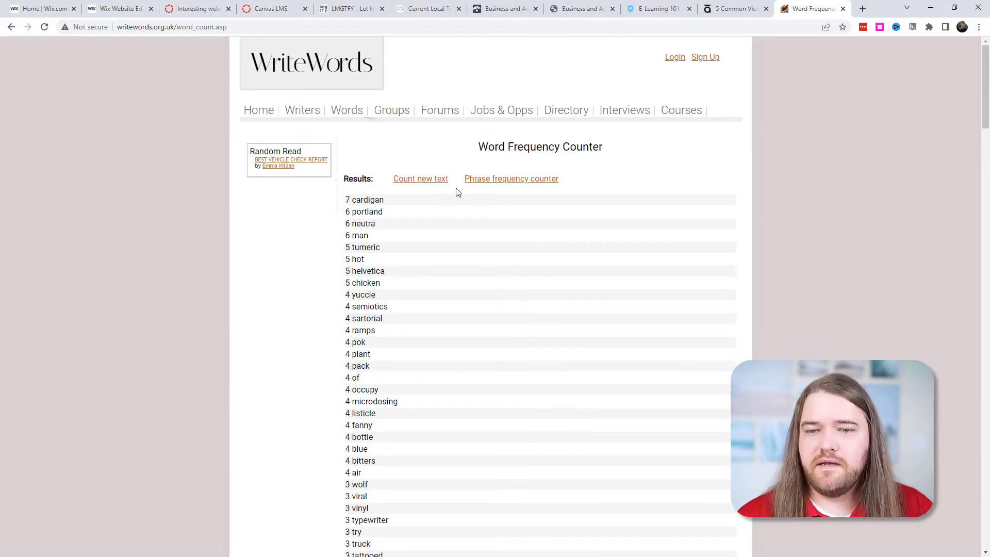
Step: Paste the same text into the Phrase Frequency Counter and submit, with hot chicken leading at 5
click(493, 180)
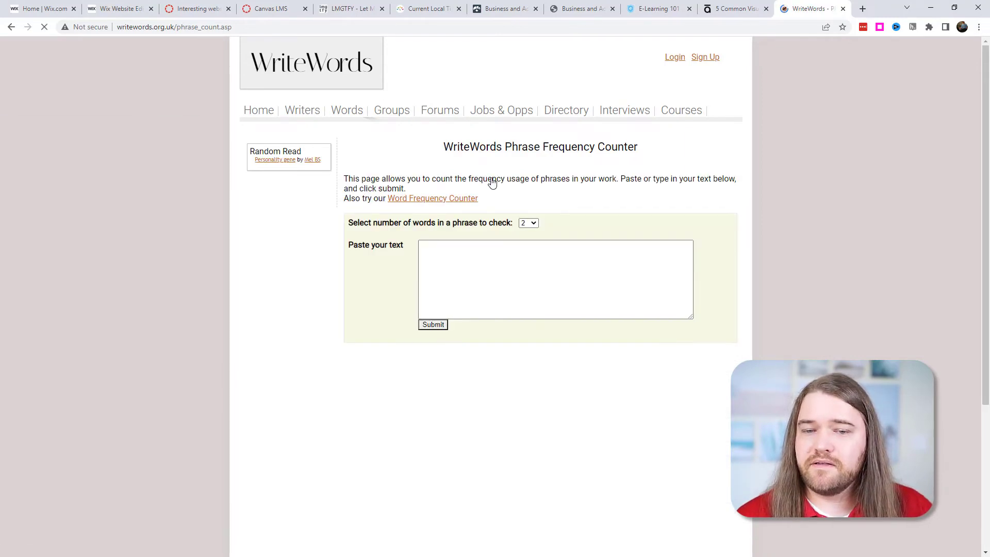
click(435, 256)
key(ctrl+v)
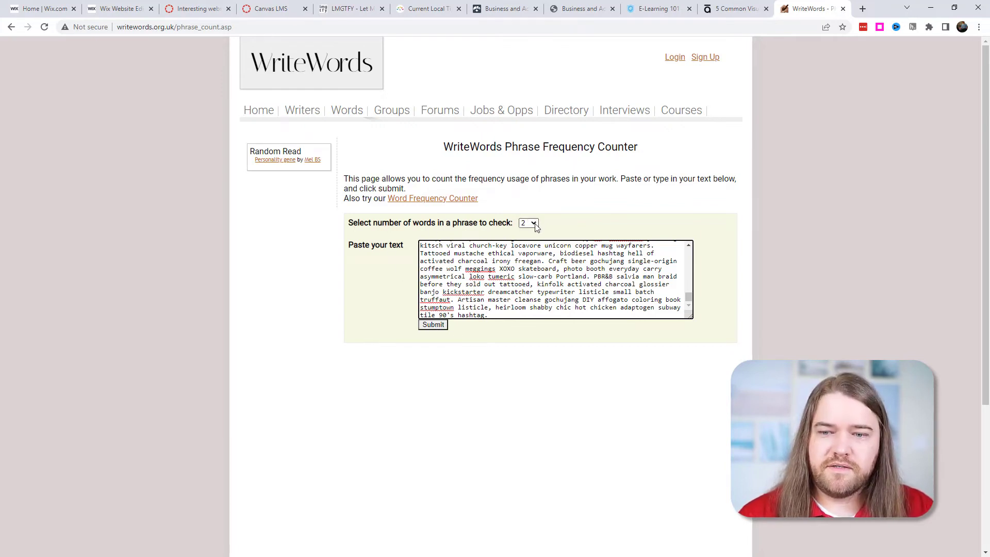
click(434, 327)
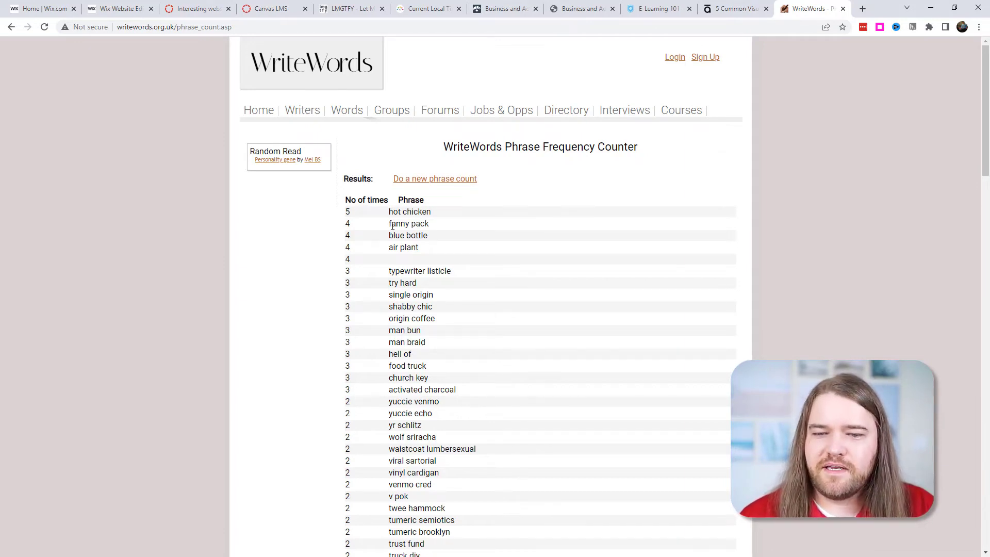
scroll(441, 348, down, 1)
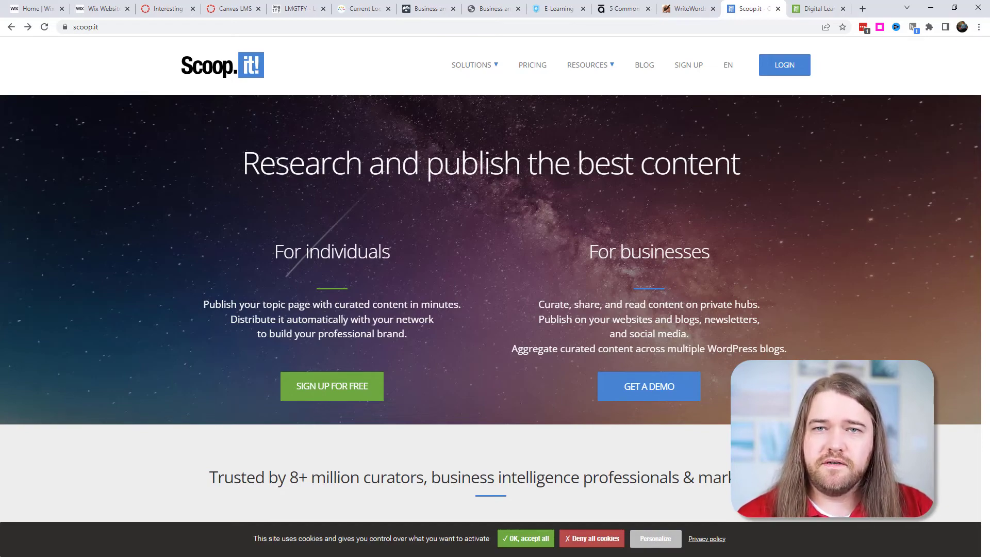
Step: Open the Digital Learning - beyond eLearning and Blended Learning tab and scroll through its tags and articles
click(807, 12)
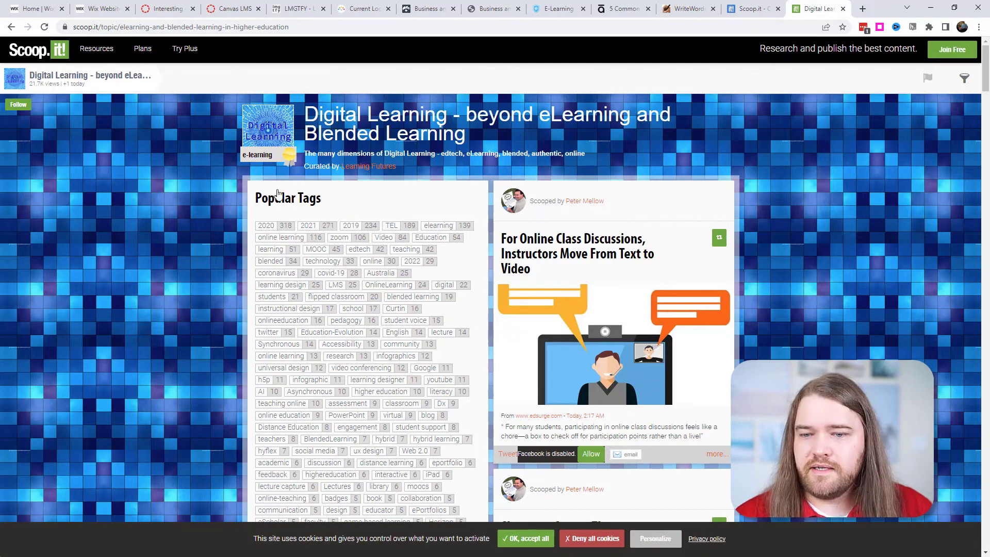
scroll(208, 232, down, 4)
scroll(205, 235, up, 2)
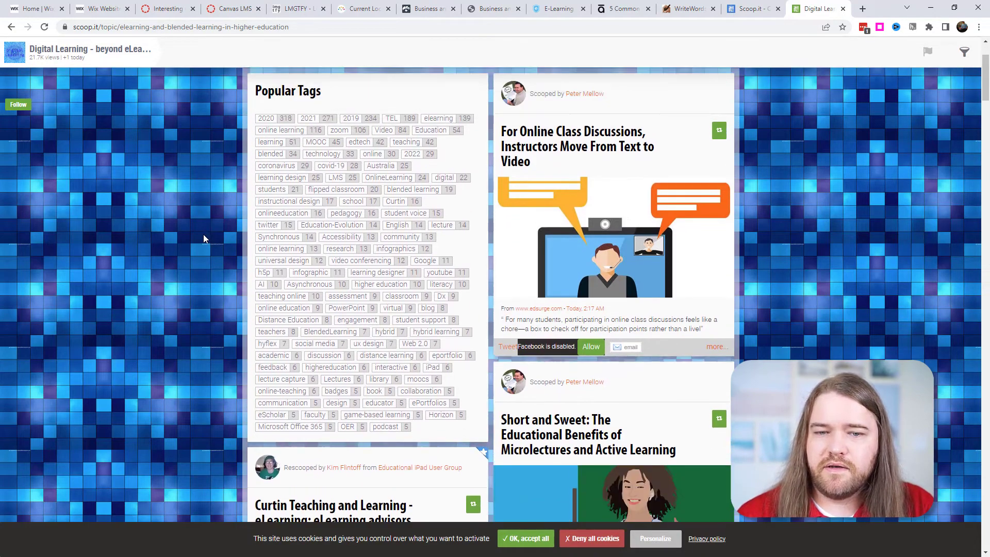
scroll(203, 236, up, 1)
scroll(230, 330, down, 4)
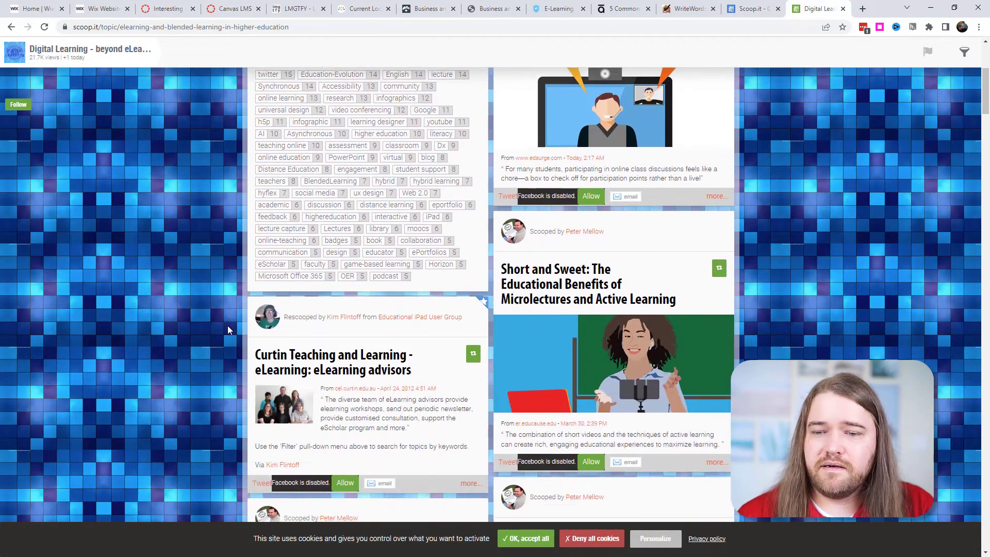
scroll(226, 331, down, 8)
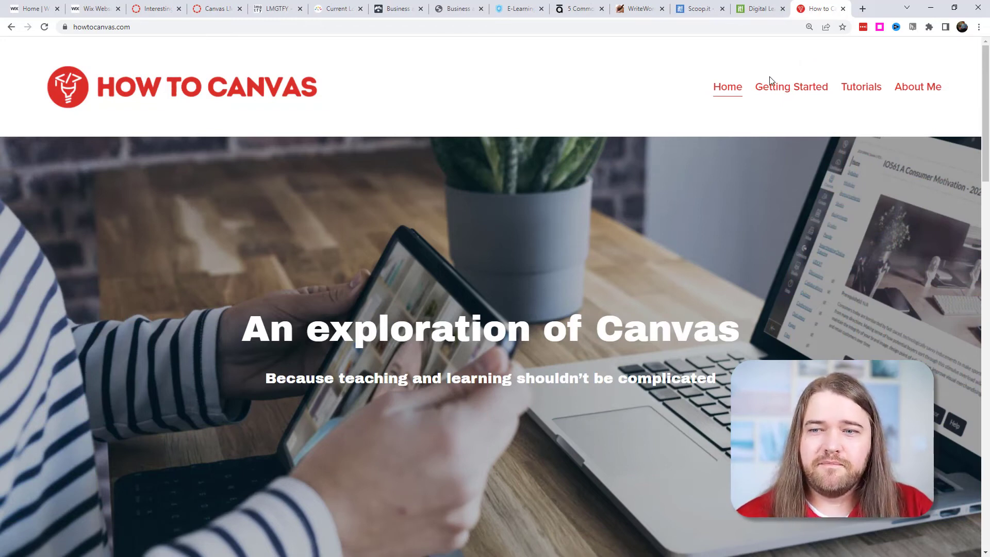
Step: Scroll through the How To Canvas home page past Canvas Basics, Advanced Skills, Ed Tech and Latest Tutorials
scroll(691, 129, down, 3)
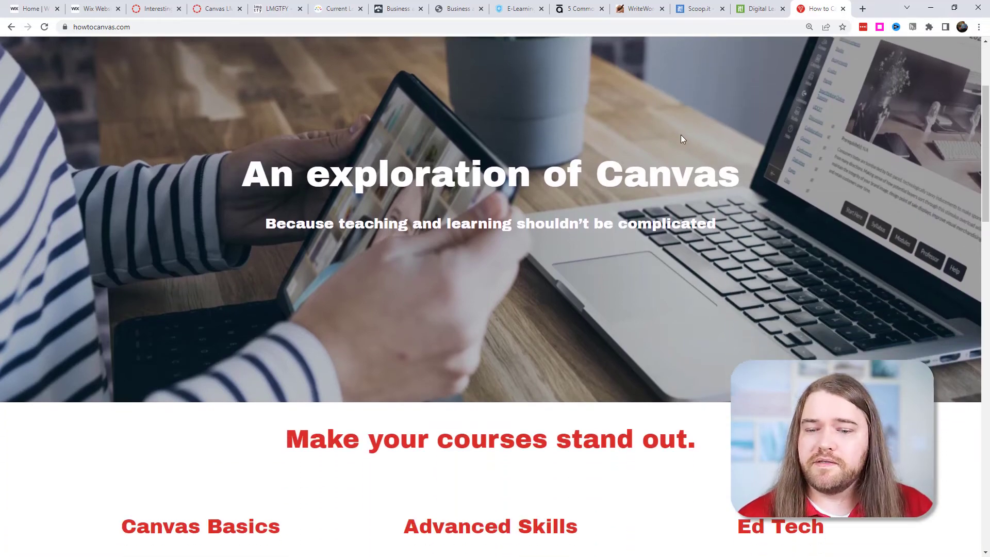
scroll(681, 144, down, 2)
scroll(680, 160, down, 5)
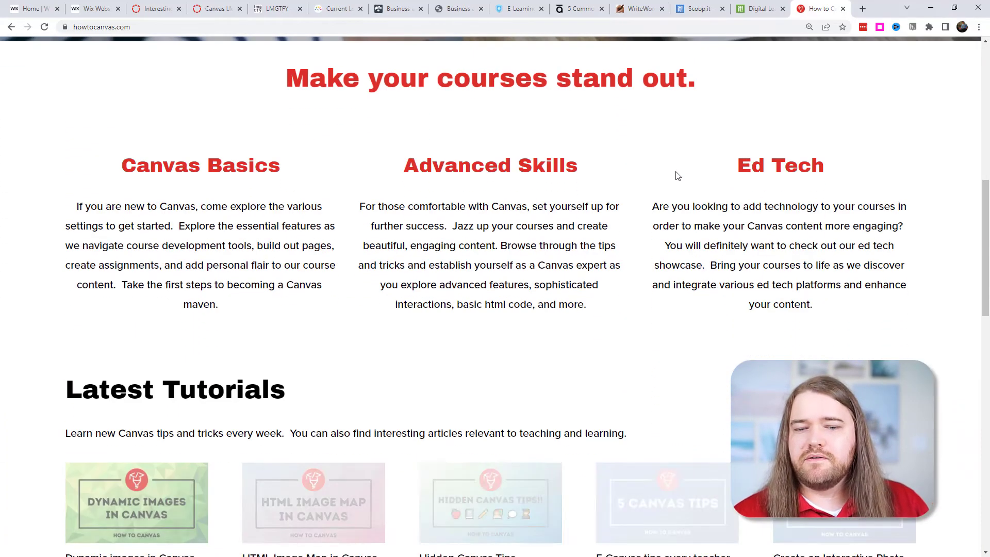
scroll(683, 191, down, 5)
scroll(684, 186, down, 2)
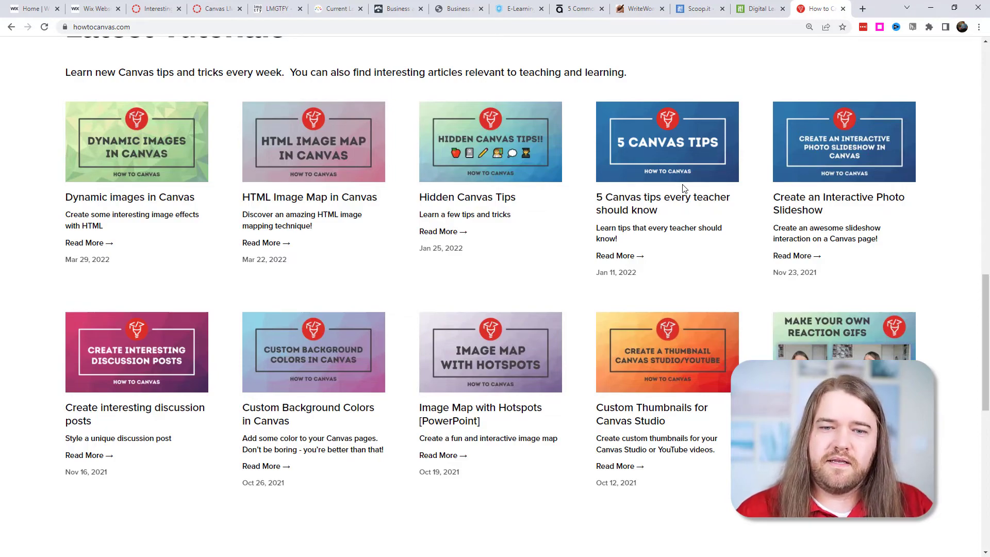
scroll(845, 171, up, 10)
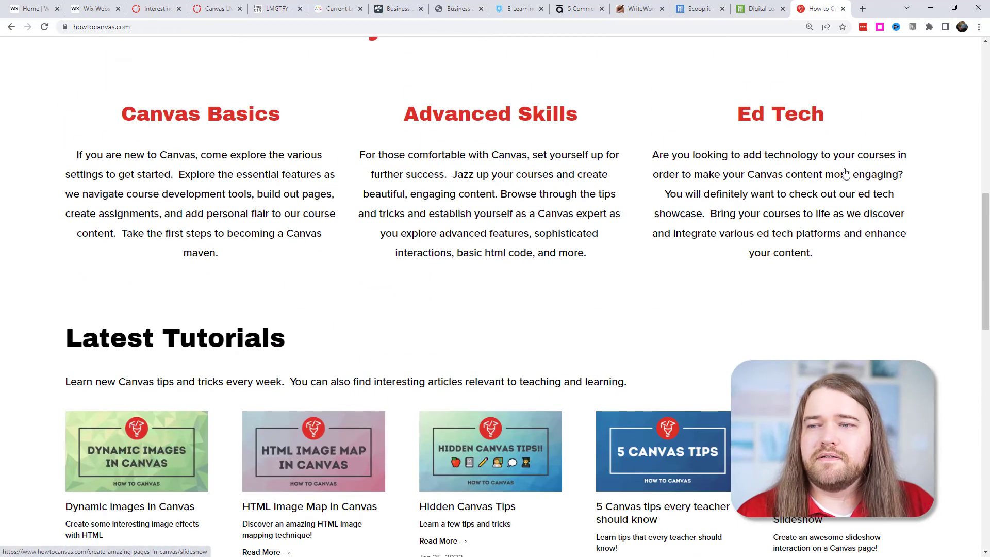
scroll(845, 167, up, 4)
mouse_move(851, 88)
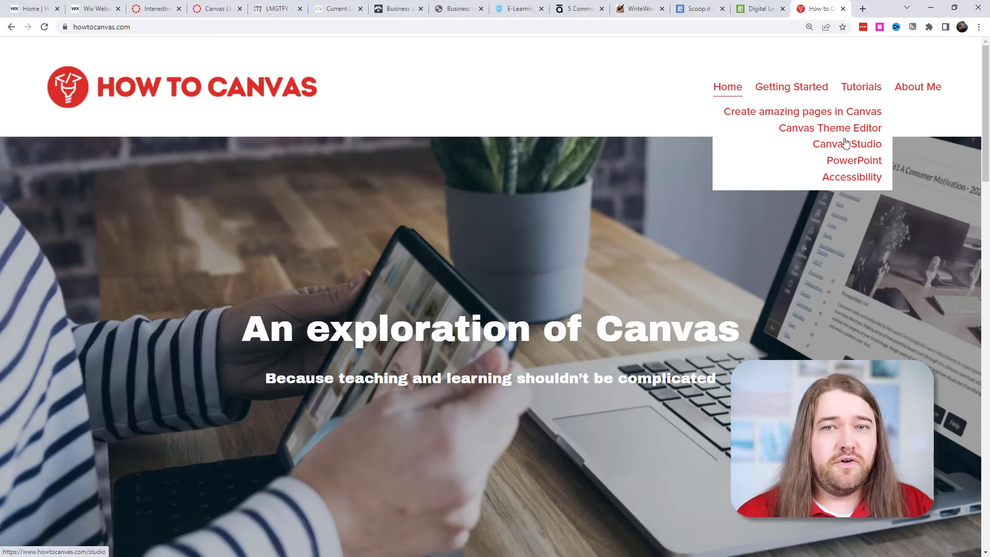
Step: Open the 'How to create an announcement' tutorial from the Getting Started page
click(795, 89)
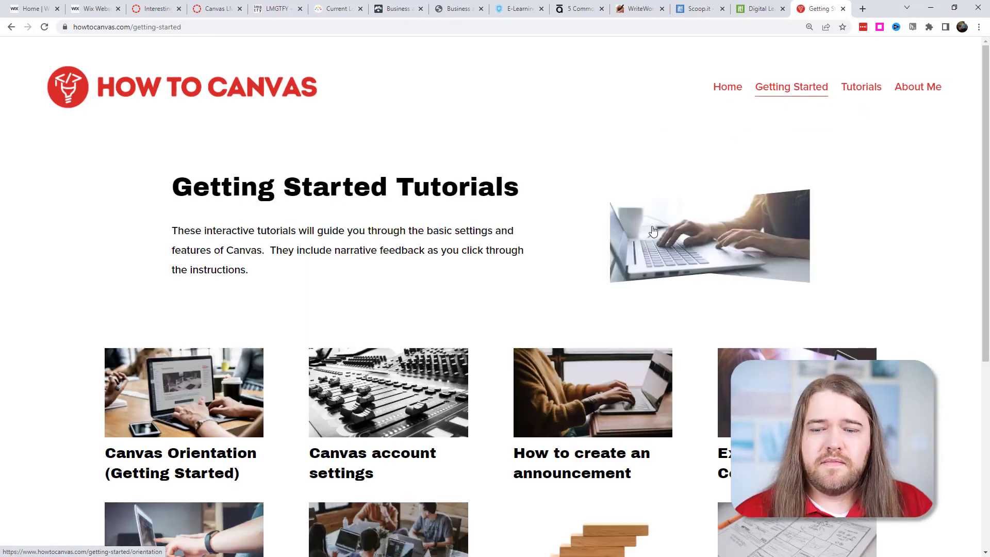
scroll(653, 230, down, 5)
click(570, 152)
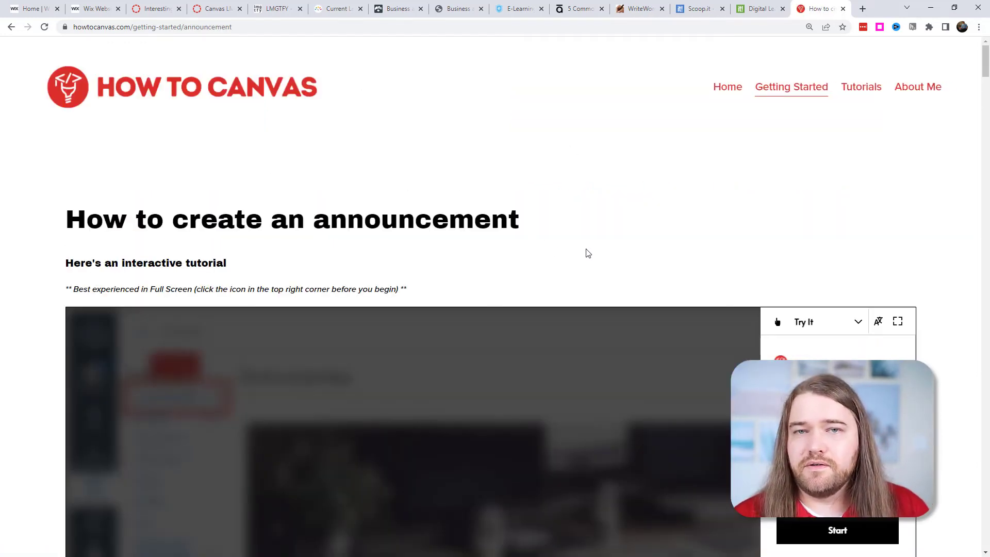
scroll(876, 309, down, 2)
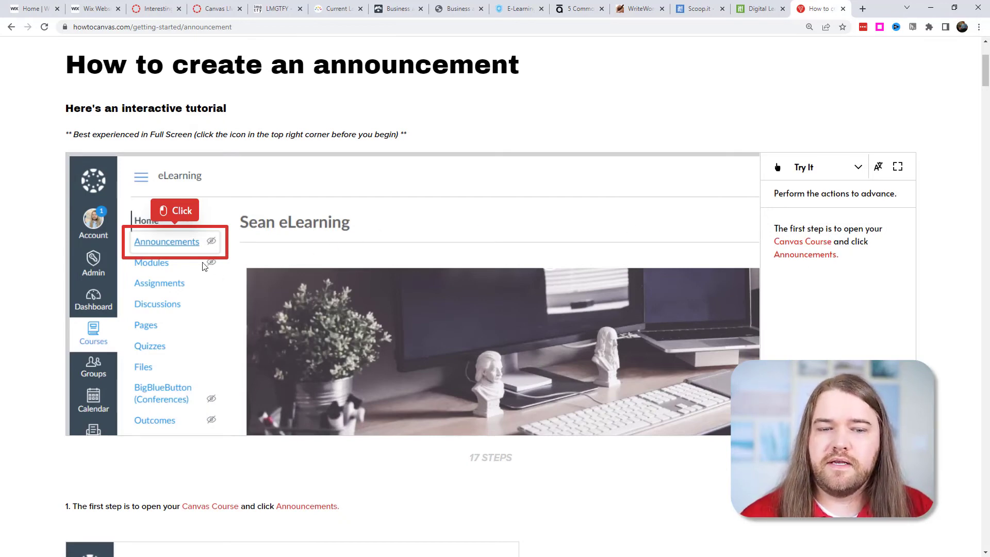
Step: Advance the tutorial through the Announcements page, new announcement and Topic Title steps
click(192, 243)
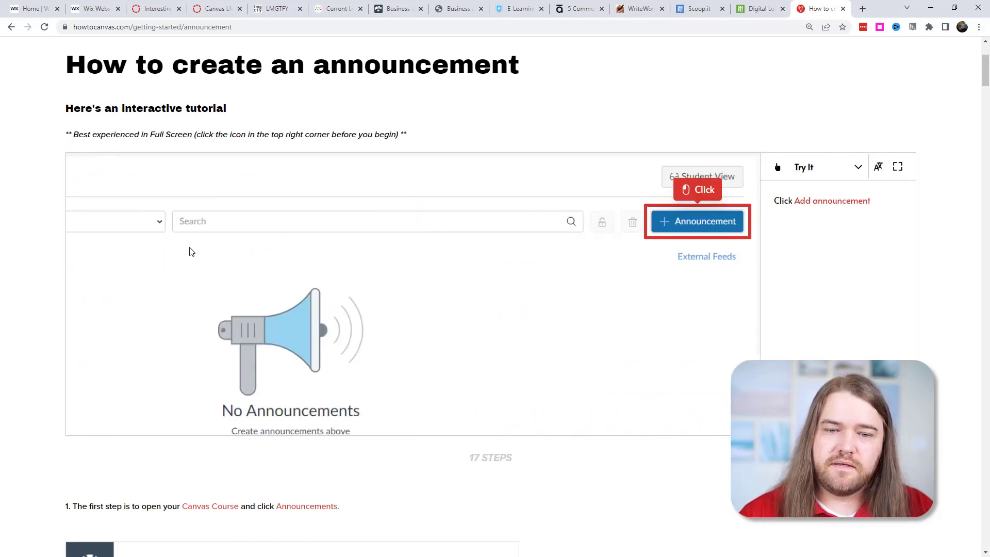
click(715, 227)
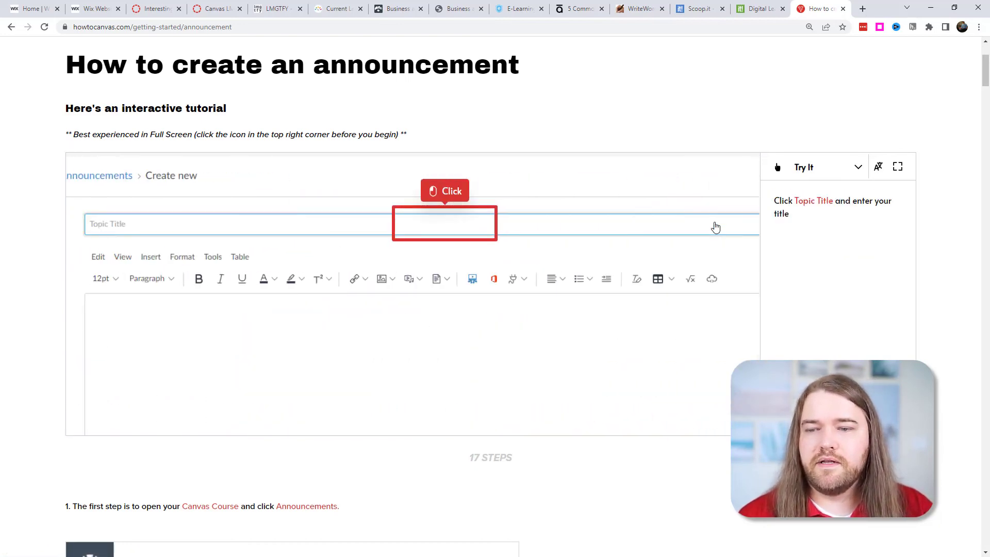
click(262, 232)
scroll(951, 252, down, 5)
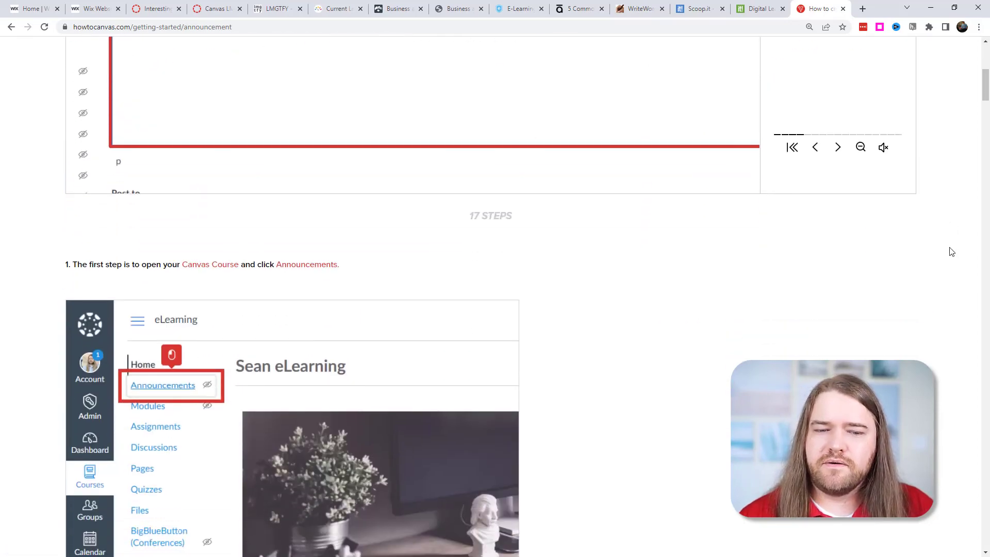
scroll(951, 252, down, 4)
scroll(943, 252, down, 1)
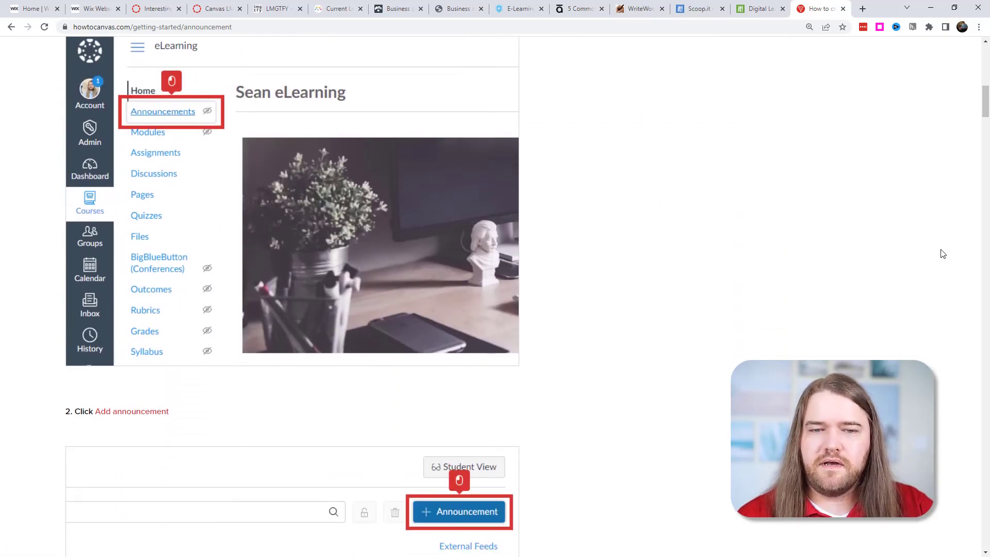
scroll(944, 253, up, 1)
scroll(942, 255, down, 5)
scroll(941, 256, down, 12)
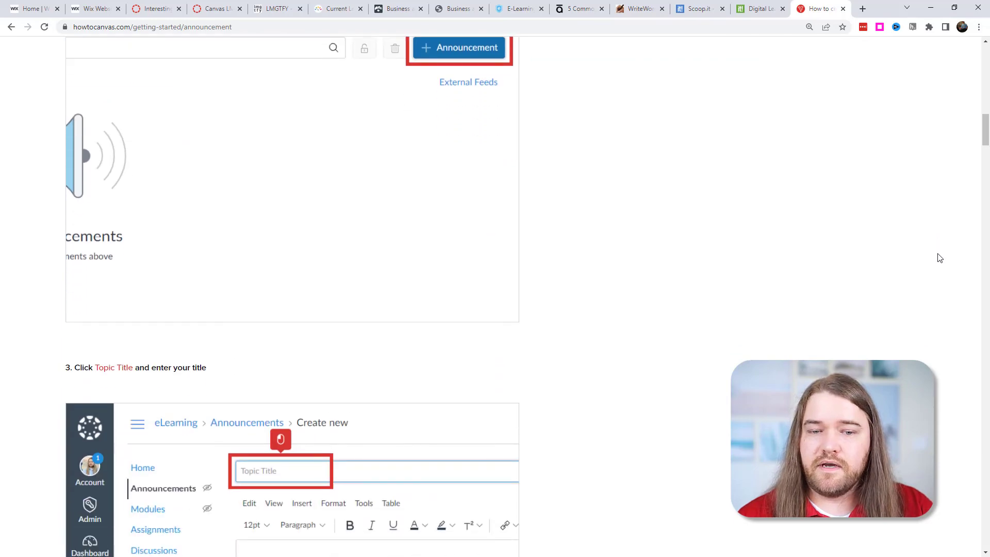
scroll(938, 258, down, 15)
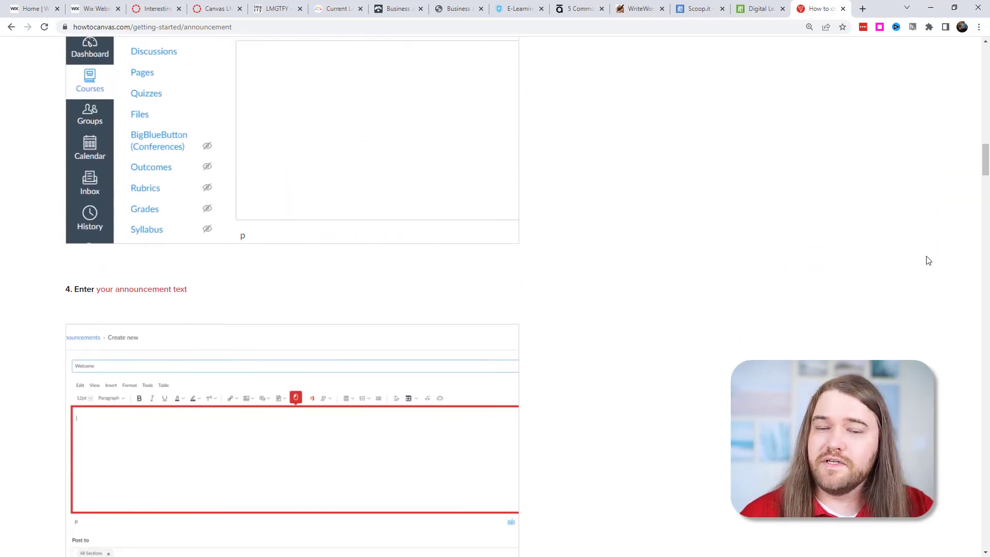
scroll(919, 269, down, 2)
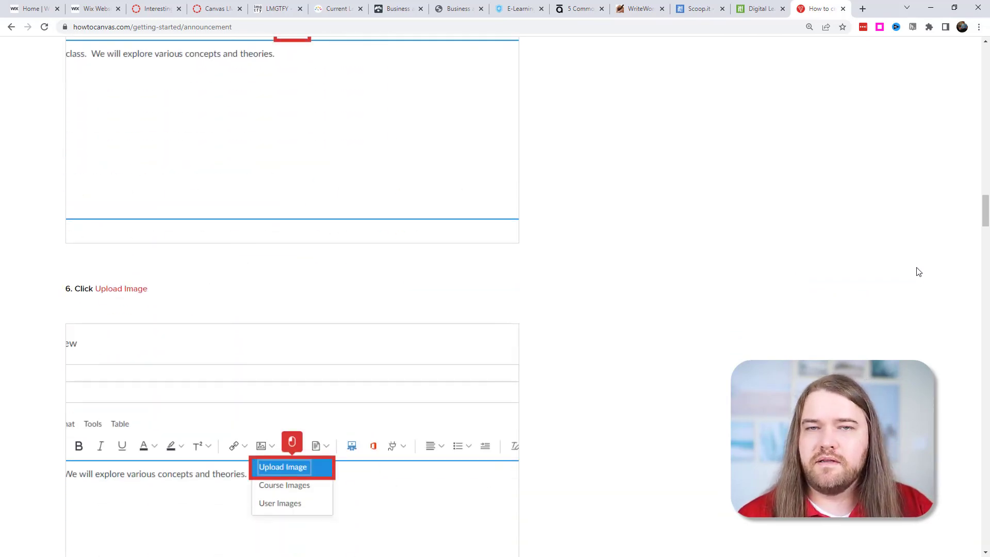
scroll(903, 217, up, 20)
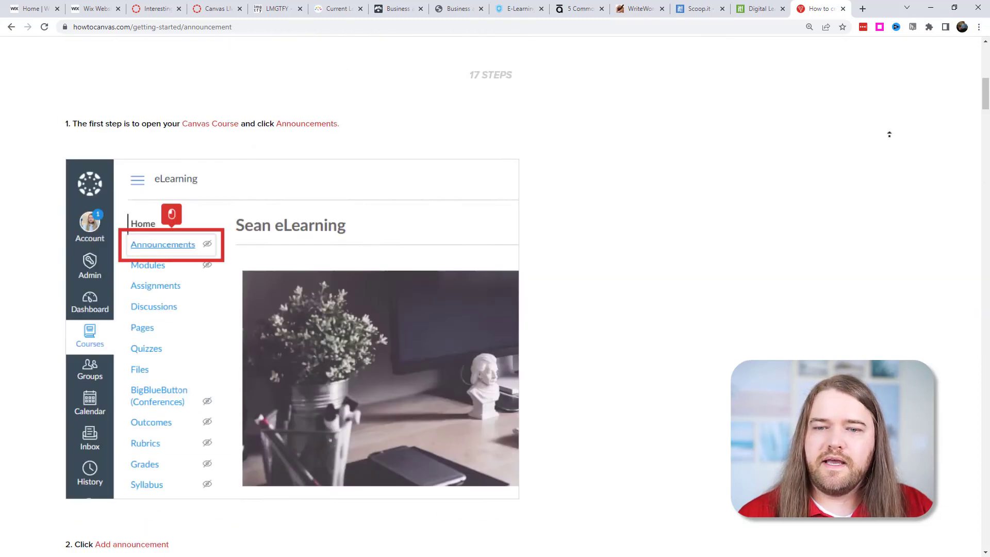
scroll(902, 242, down, 2)
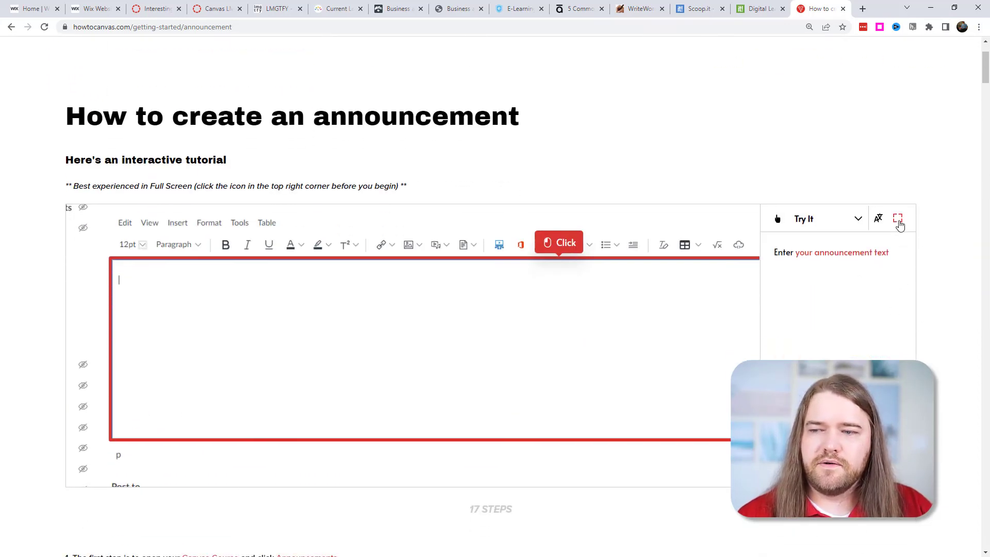
Step: In full screen, finish the text step, insert a sample image and open its settings
click(900, 223)
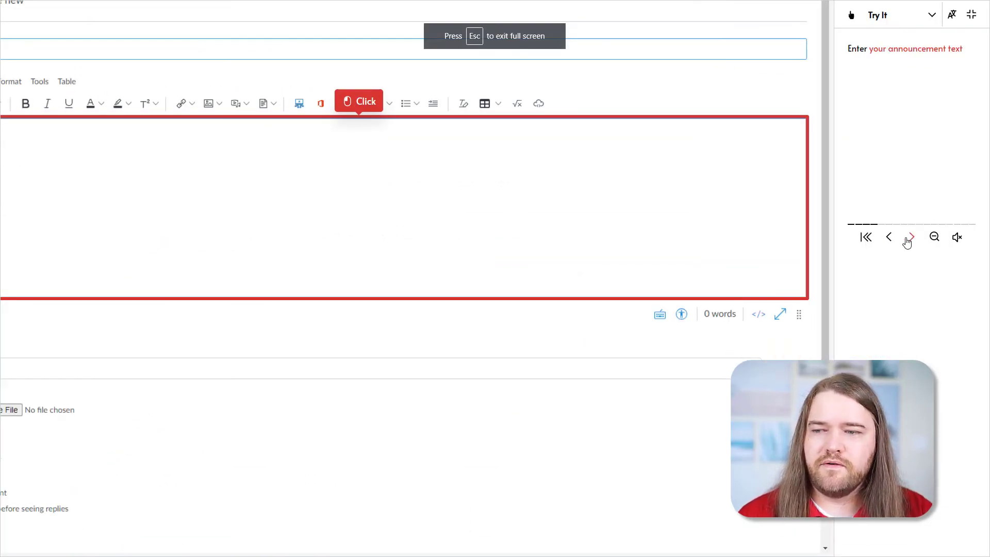
click(523, 226)
click(415, 126)
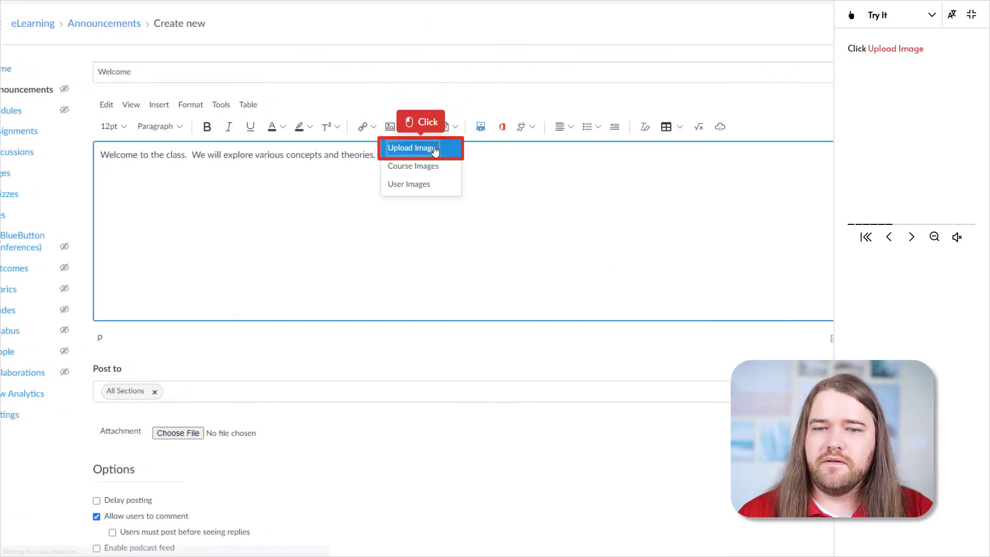
click(436, 151)
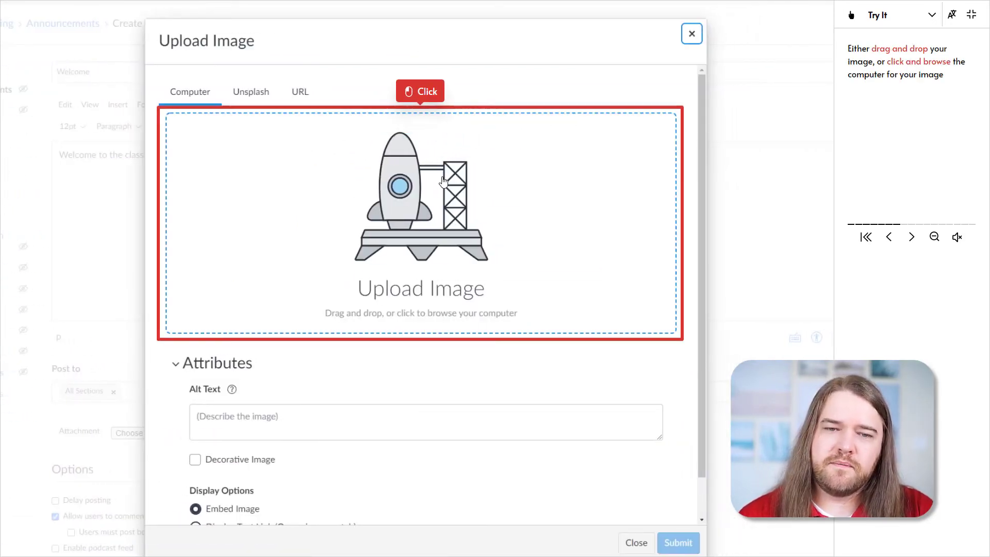
click(444, 181)
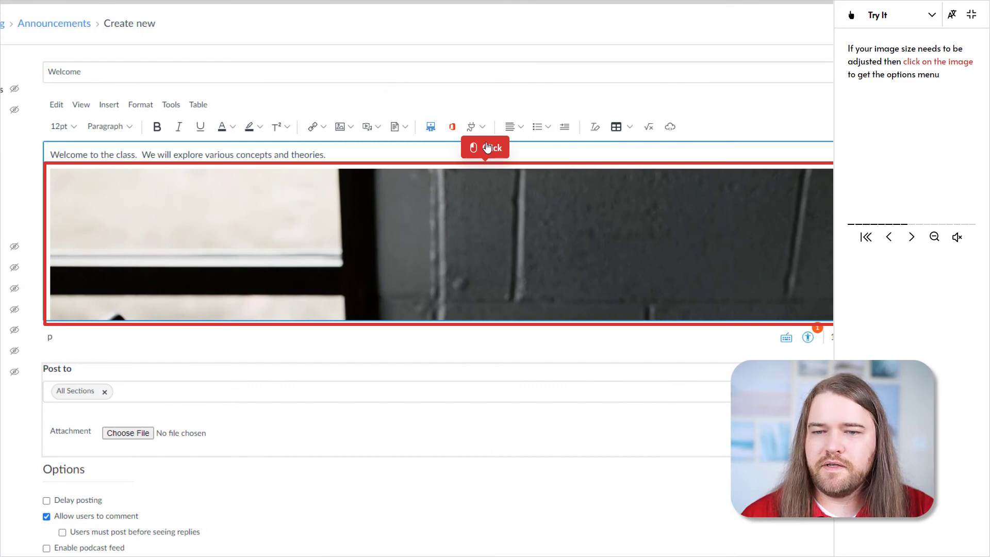
click(487, 148)
click(427, 190)
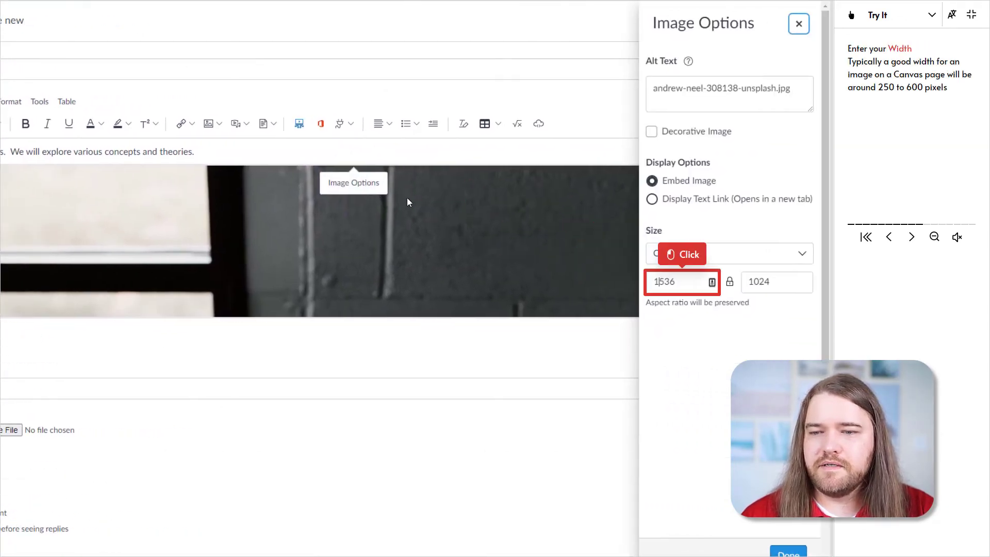
scroll(892, 140, up, 2)
Step: Browse the Getting Started grid, then open 'Create amazing pages in Canvas' from the Tutorials menu
click(782, 92)
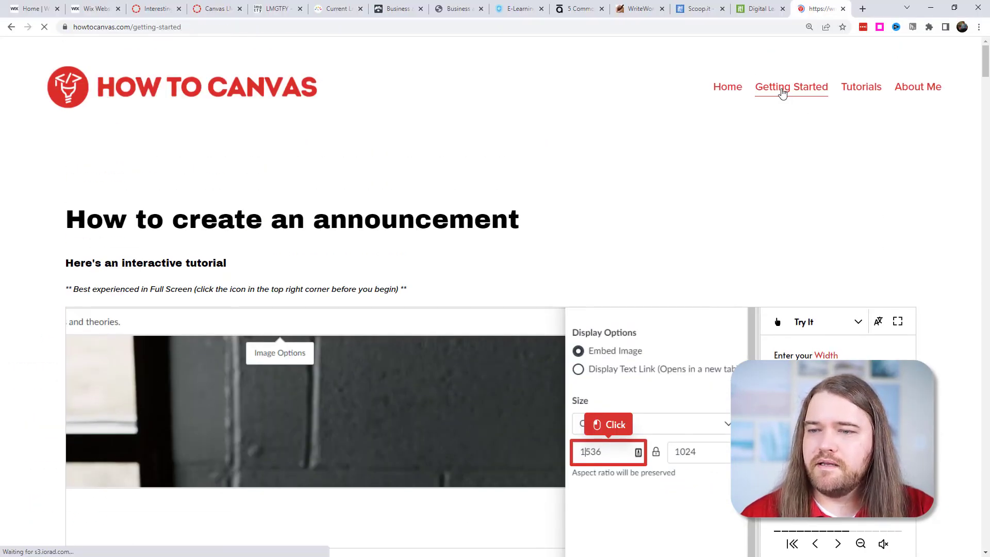
scroll(720, 229, down, 5)
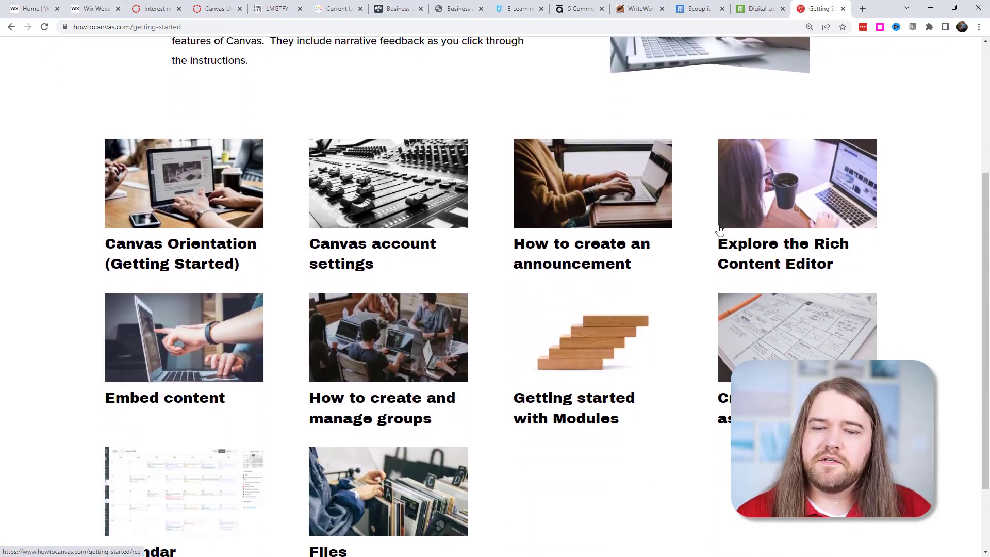
scroll(720, 229, down, 1)
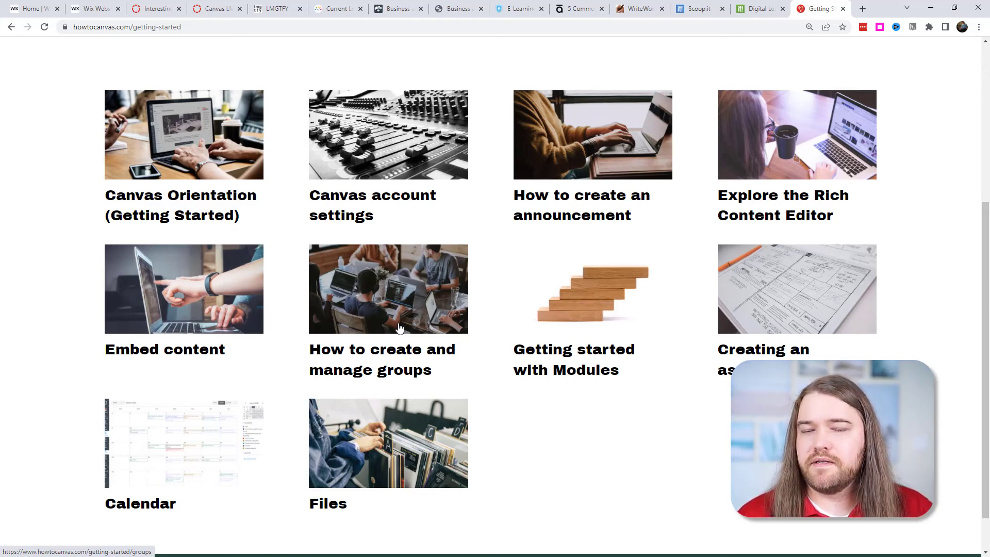
scroll(400, 328, up, 5)
mouse_move(861, 88)
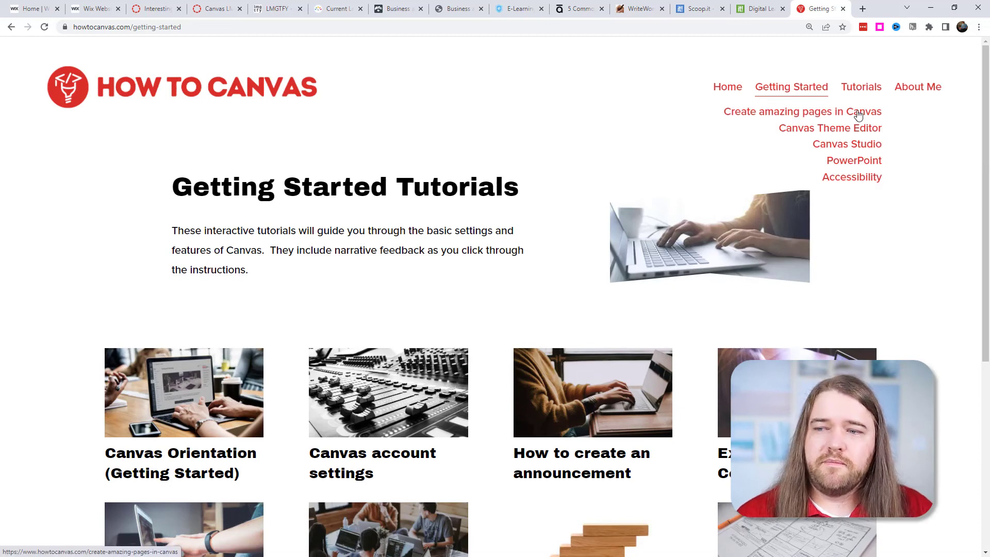
click(857, 116)
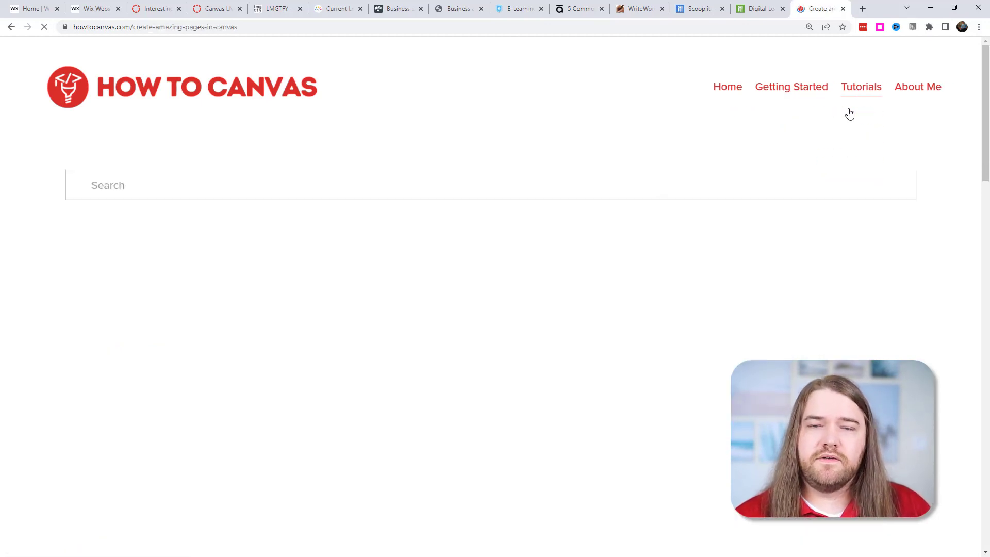
scroll(617, 223, down, 4)
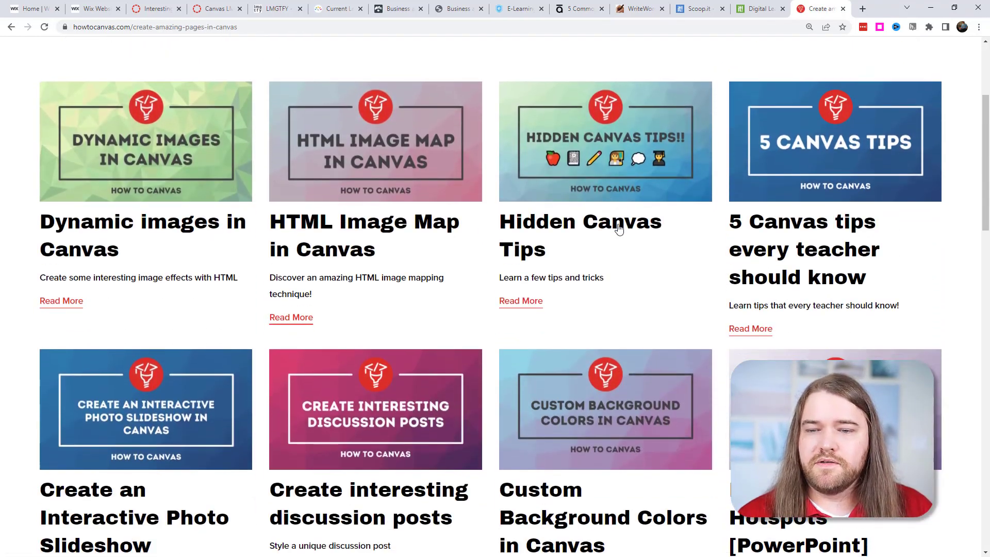
scroll(615, 230, down, 2)
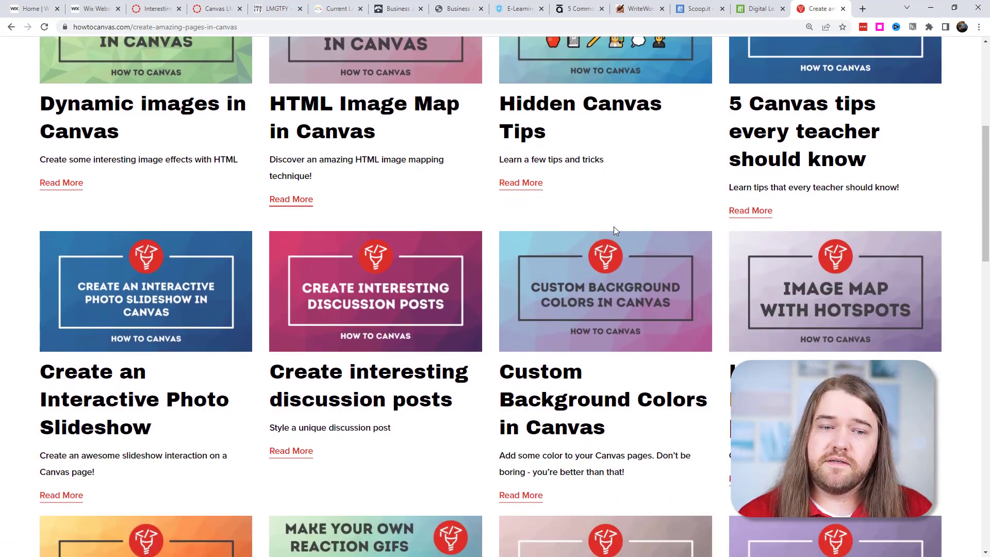
scroll(613, 230, up, 2)
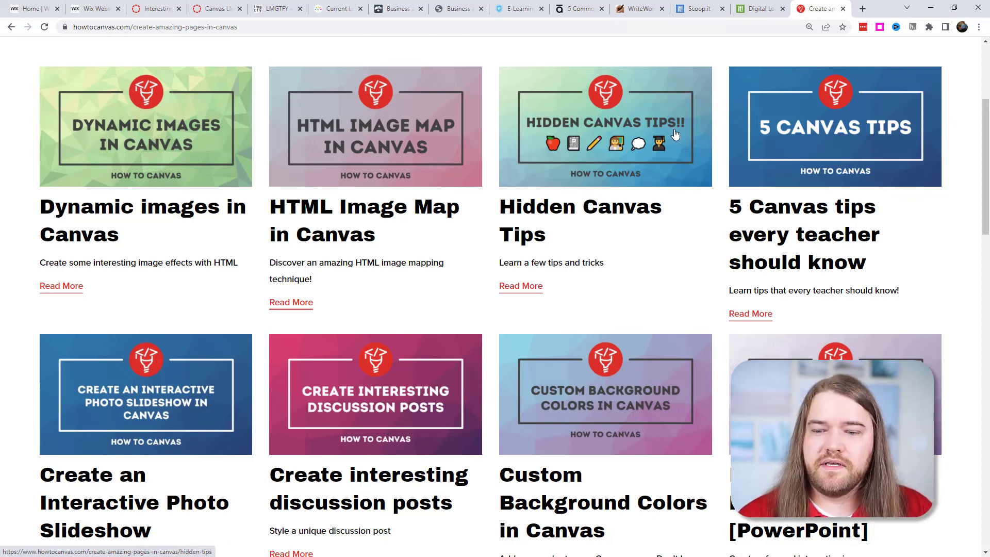
Step: Open 'Custom Background Colors in Canvas' and scroll down to its background-color HTML code
click(582, 402)
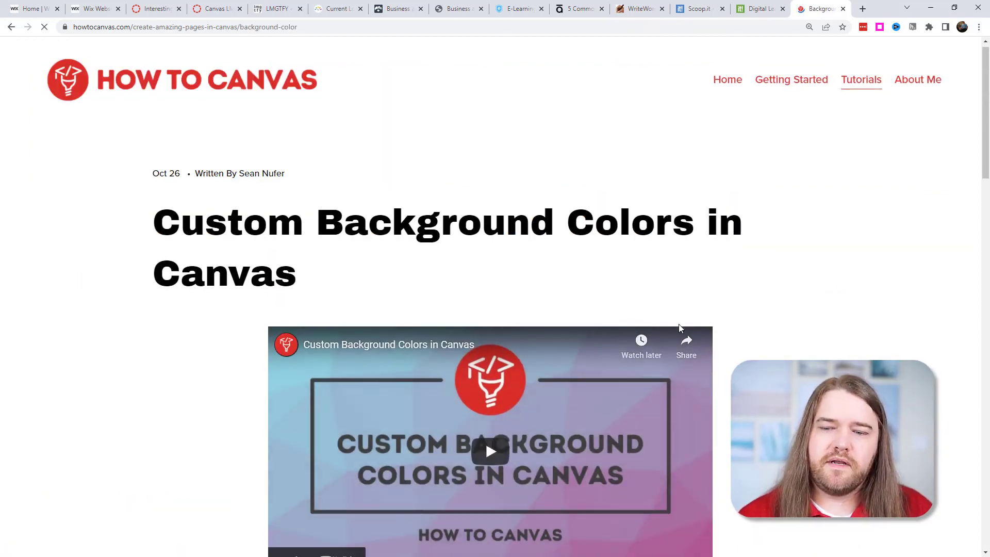
scroll(725, 325, down, 9)
scroll(731, 328, down, 2)
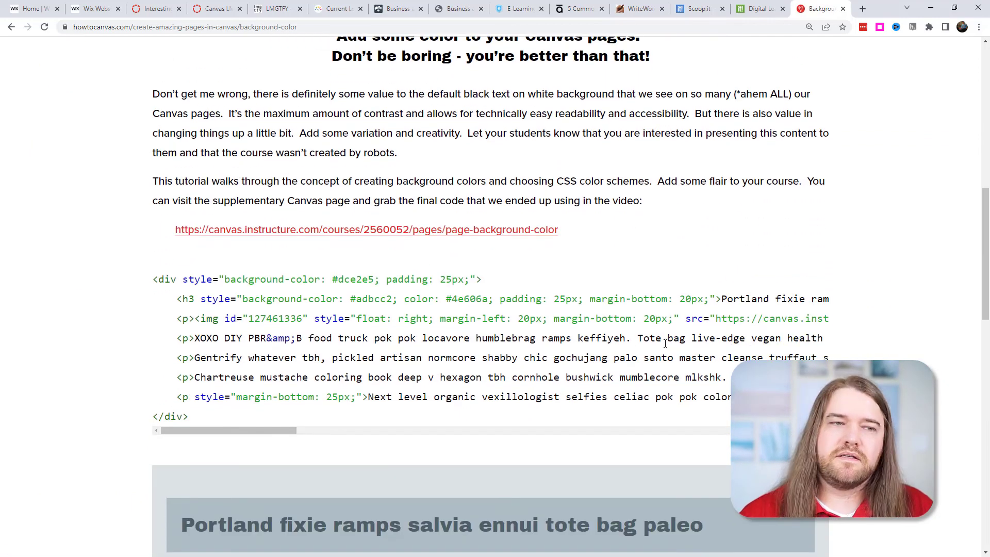